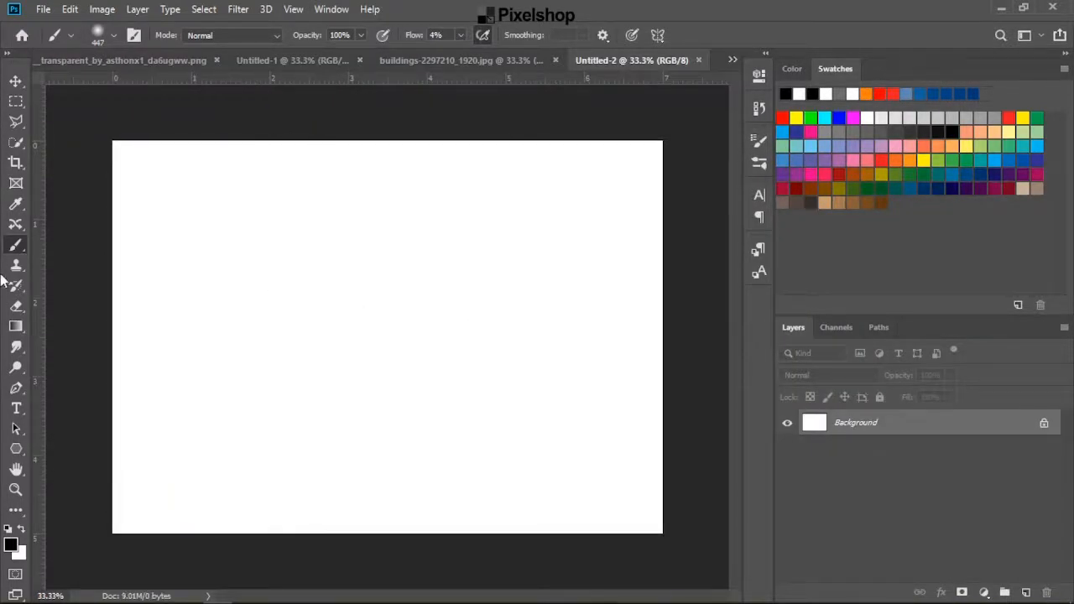
- Add the two-line text "CLIPPING MASK" to the blank canvas, with CLIPPING above MASK, using the black Impact font at 109 pt
{"action": "left_click", "coordinate": [16, 409]}
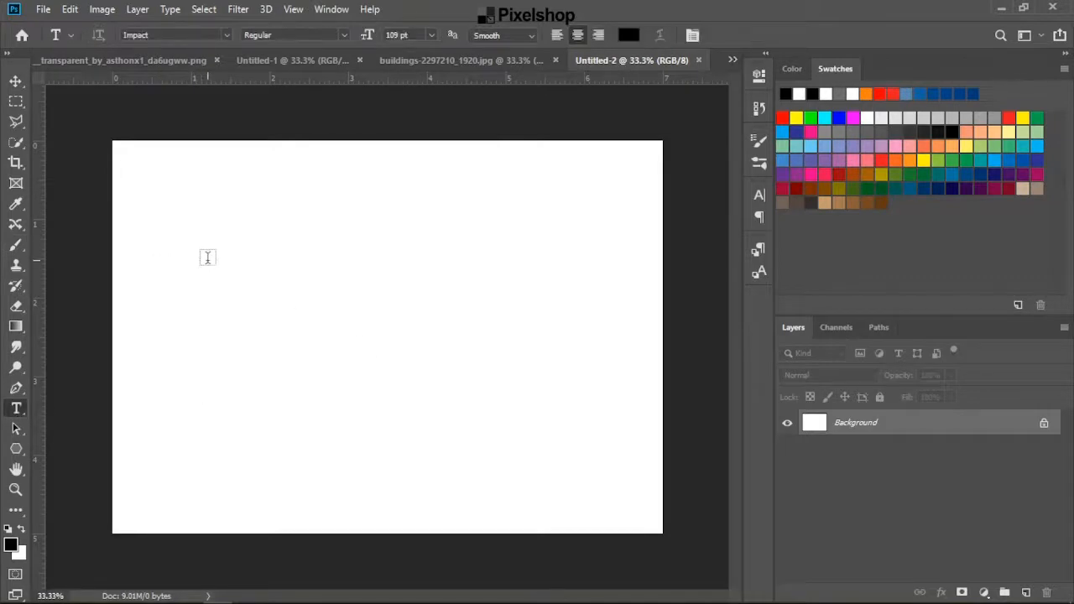
{"action": "left_click", "coordinate": [237, 304]}
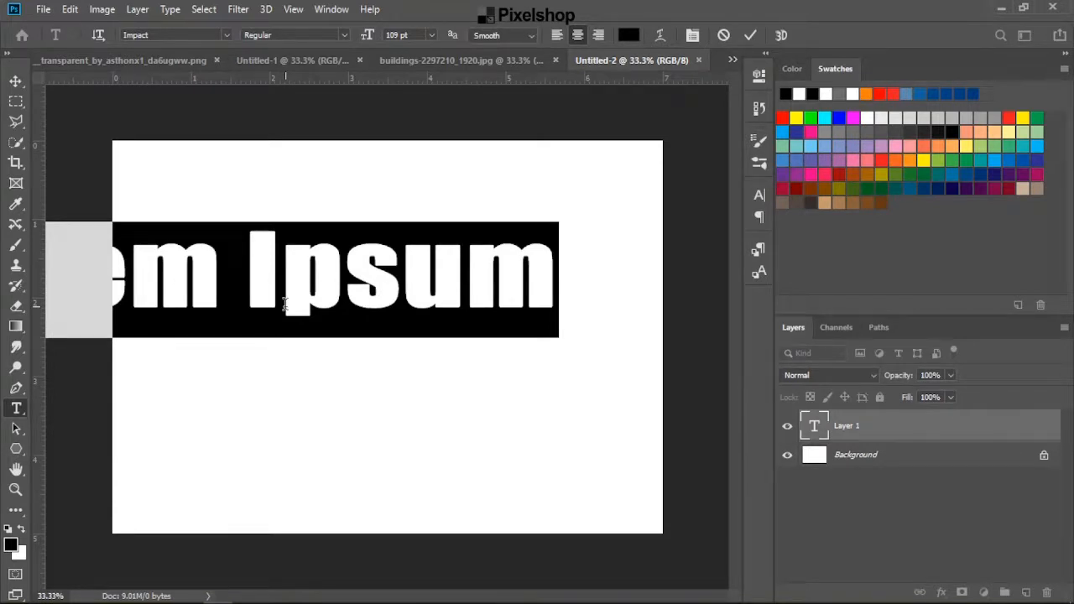
{"action": "type", "text": "CLIP"}
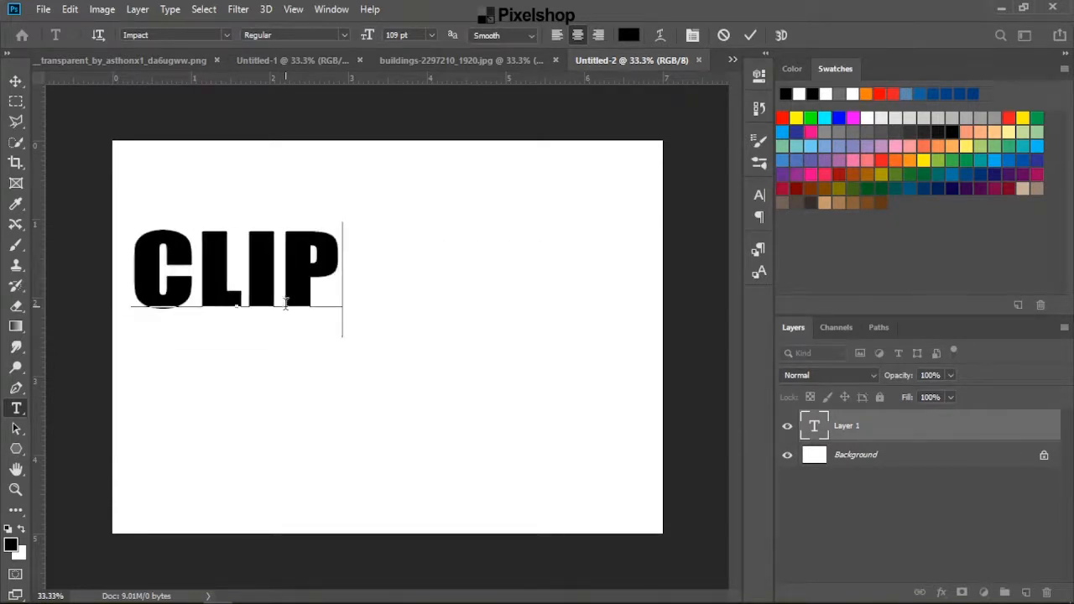
{"action": "type", "text": "PING"}
{"action": "key", "text": "Return"}
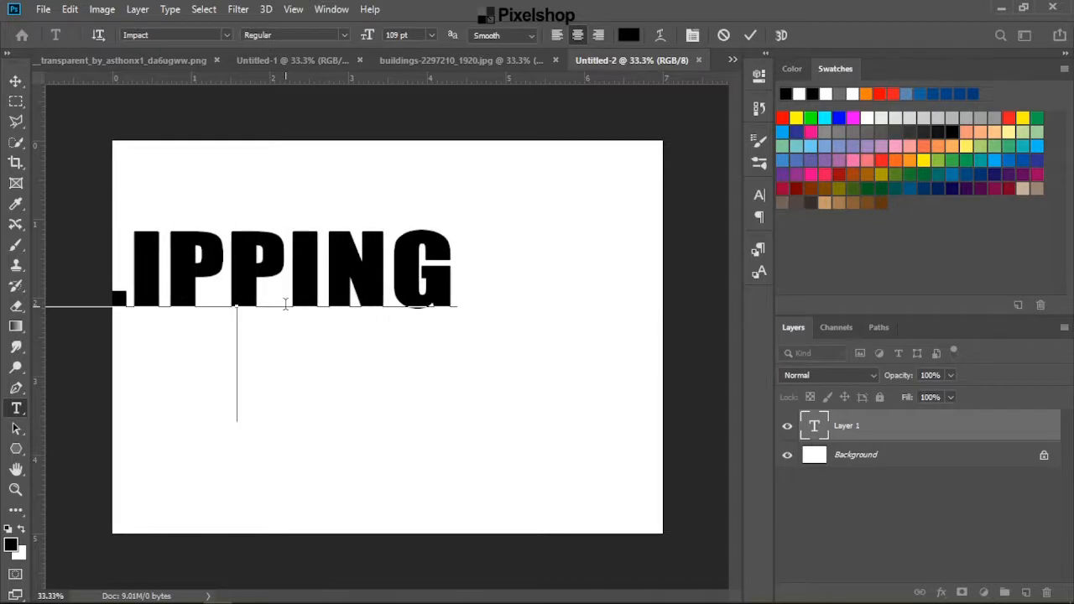
{"action": "type", "text": "M"}
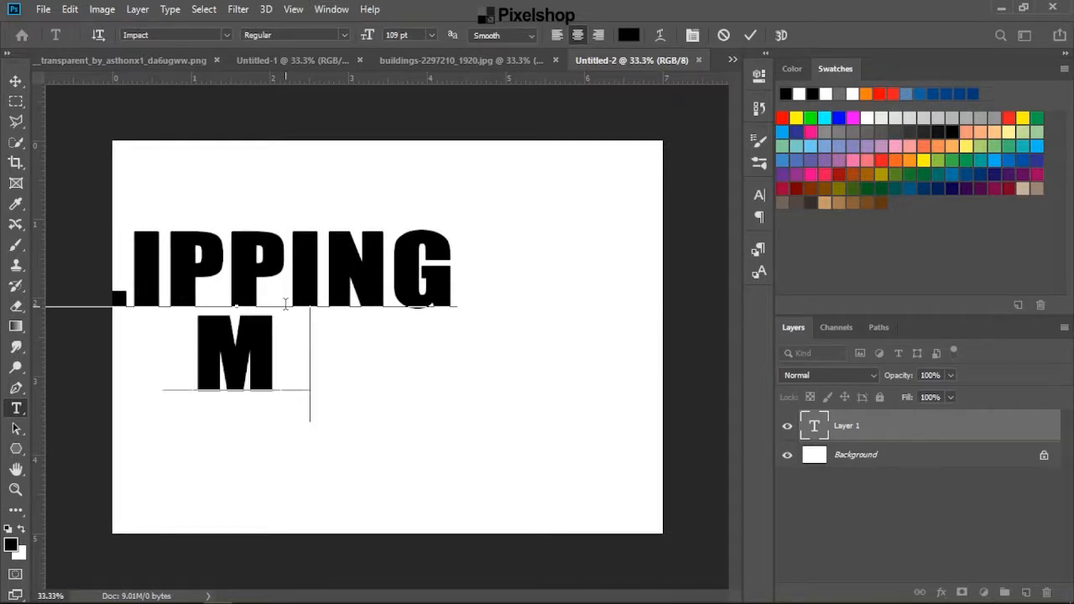
{"action": "type", "text": "ASK"}
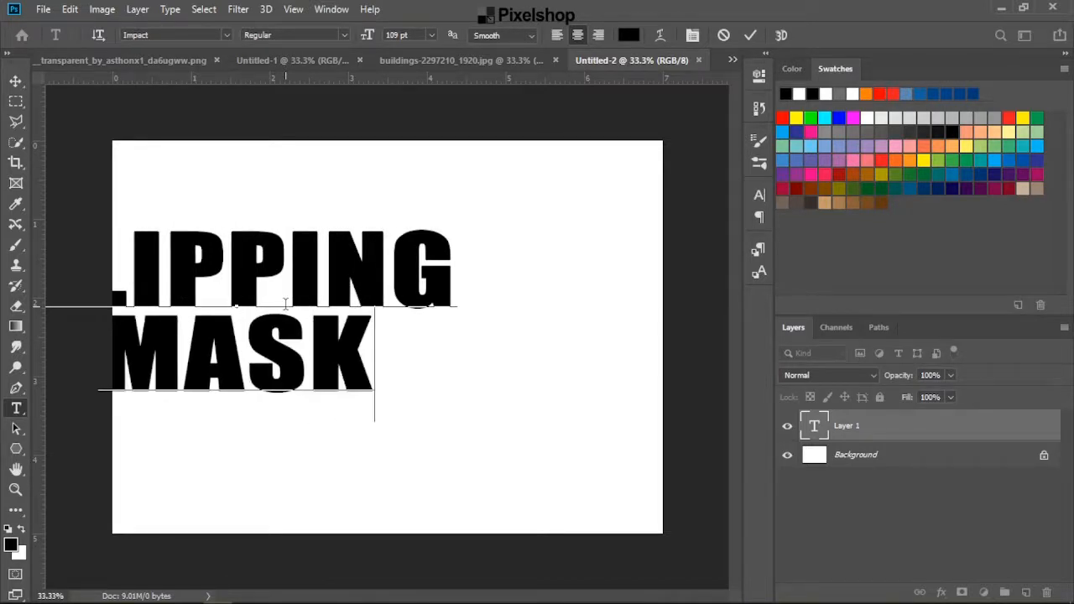
{"action": "key", "text": "ctrl+Return"}
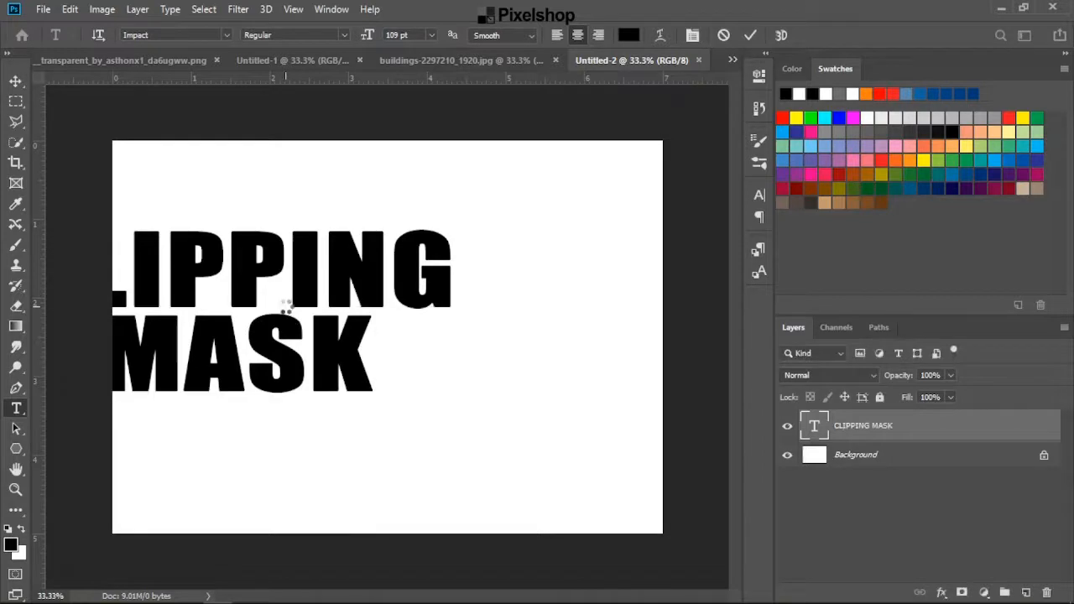
- Move the CLIPPING MASK text to the middle of the canvas and undo the stray Hue/Saturation adjustment layer
{"action": "key", "text": "v"}
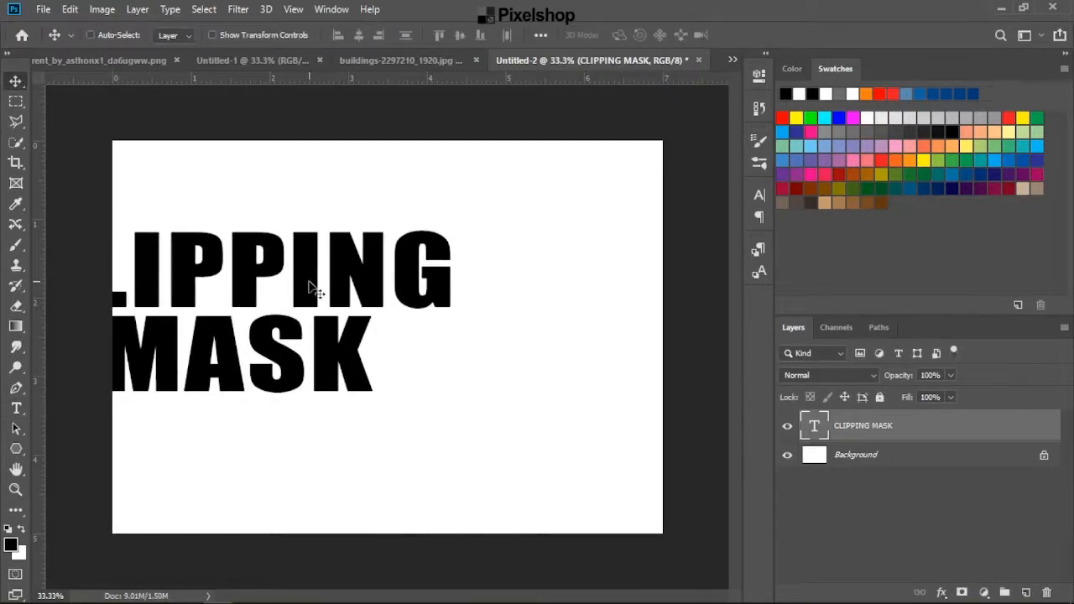
{"action": "left_click_drag", "start_coordinate": [312, 288], "coordinate": [469, 300]}
{"action": "left_click_drag", "start_coordinate": [399, 321], "coordinate": [396, 333]}
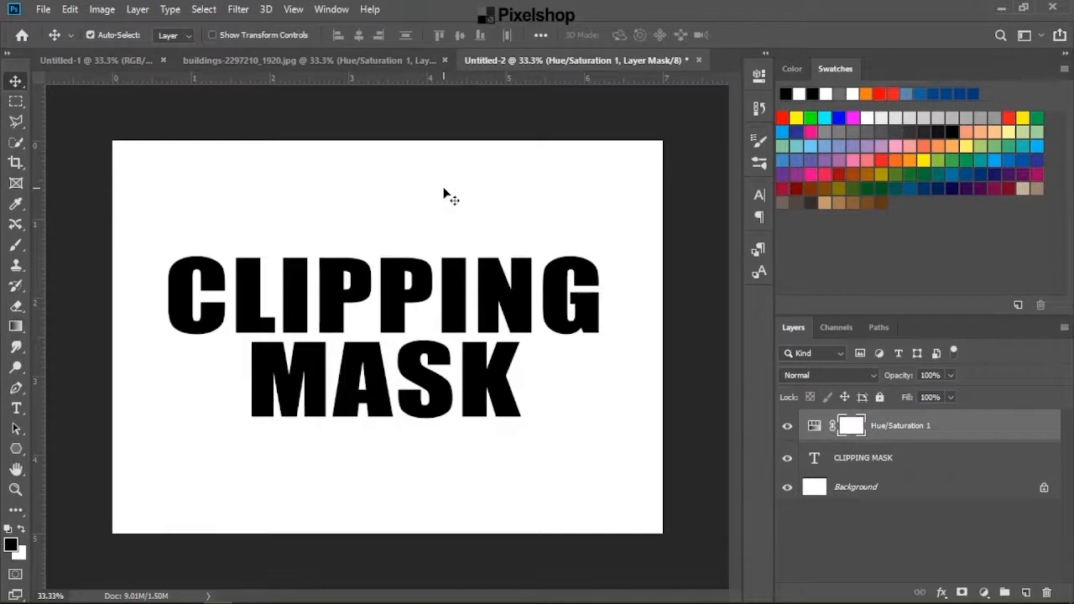
{"action": "key", "text": "ctrl+z"}
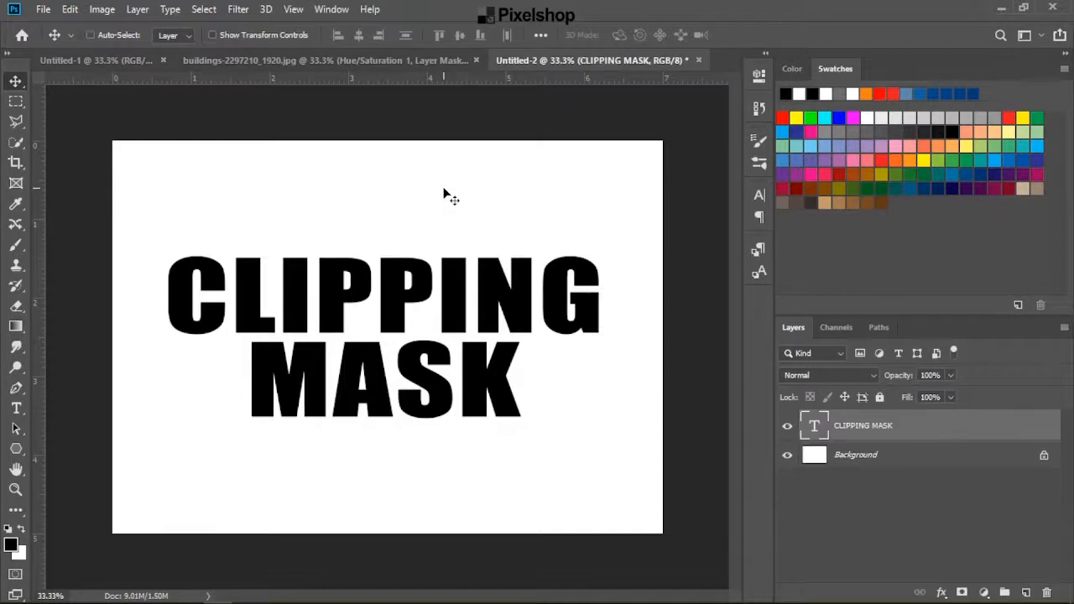
- Copy the skyline photo layer from buildings-2297210_1920.jpg into Untitled-2 above the text and centre it on the canvas
{"action": "left_click", "coordinate": [395, 67]}
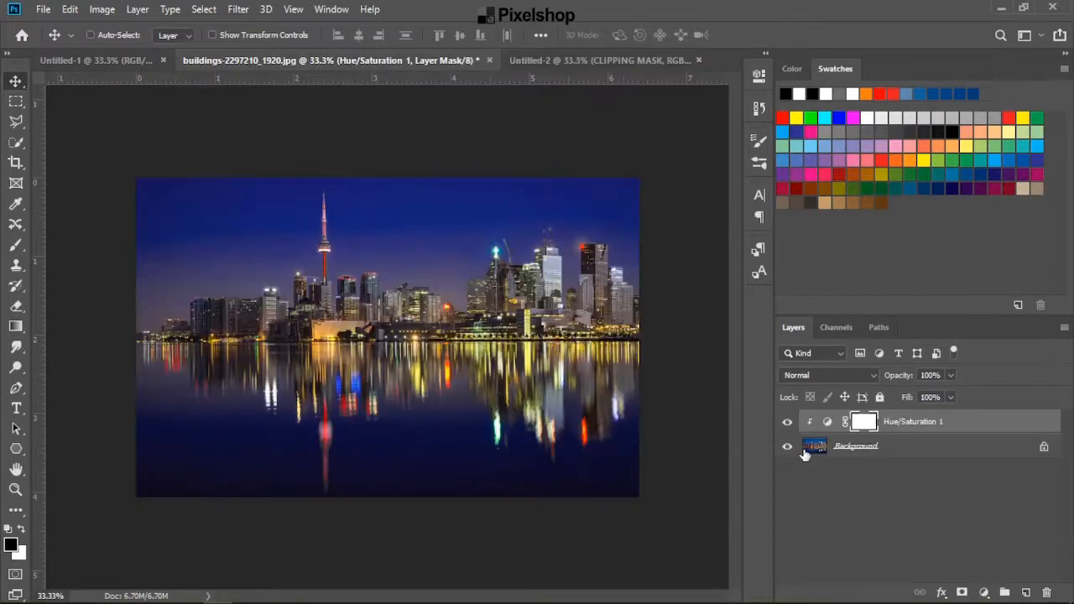
{"action": "key", "text": "alt+bracketleft"}
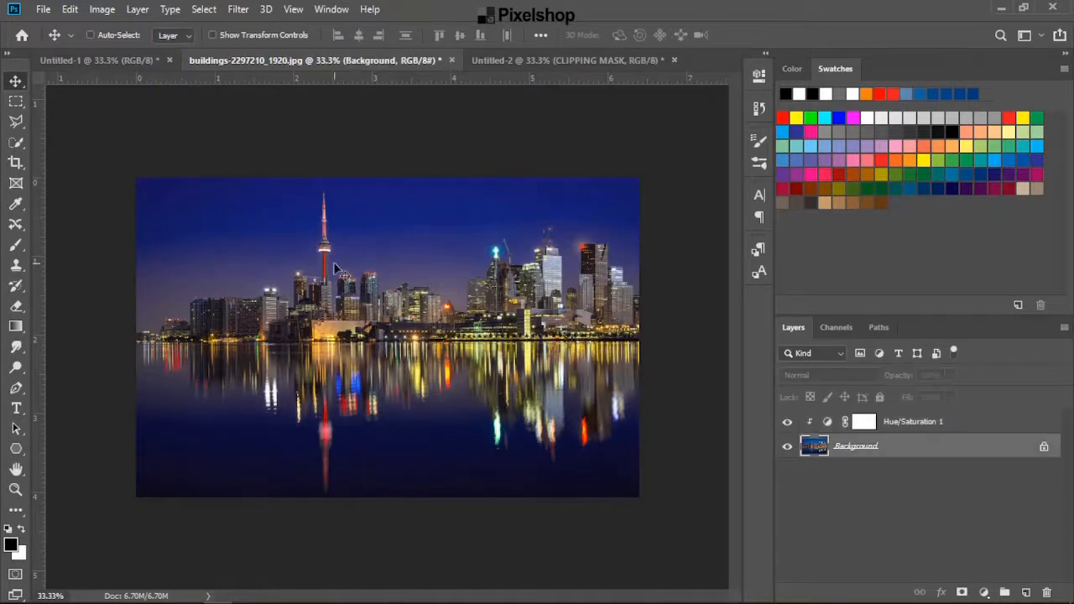
{"action": "left_click", "coordinate": [537, 60]}
{"action": "left_click_drag", "start_coordinate": [537, 60], "coordinate": [422, 347]}
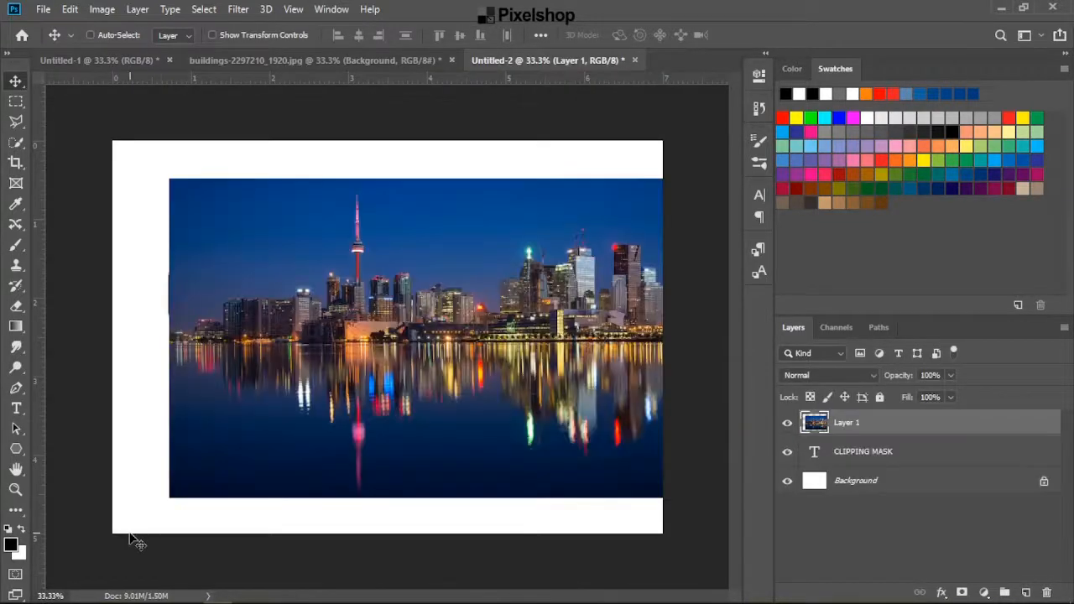
{"action": "left_click_drag", "start_coordinate": [404, 496], "coordinate": [377, 486]}
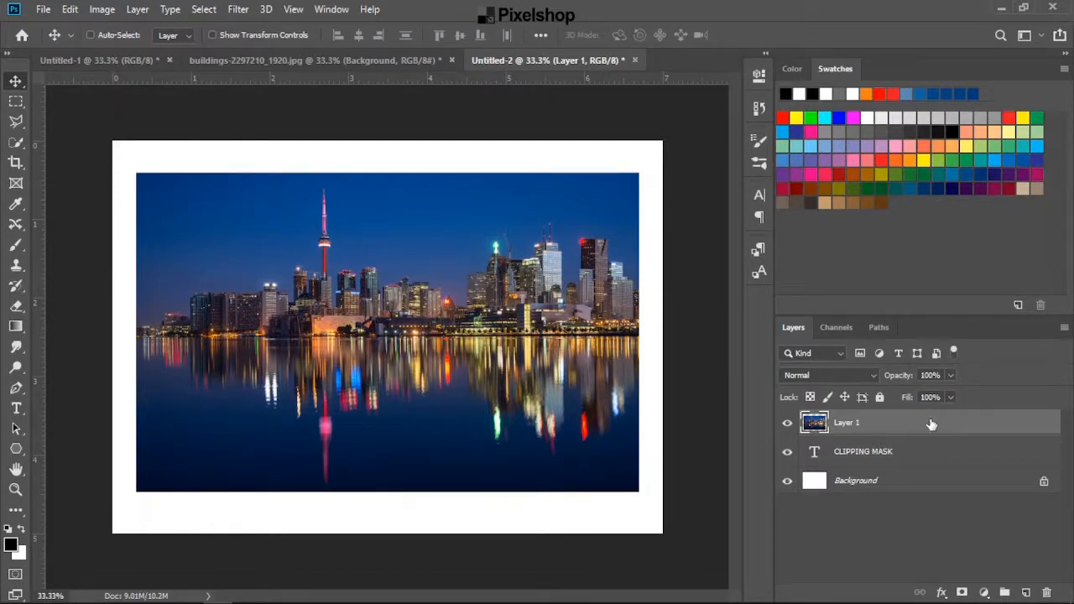
- Clip the skyline photo layer to the CLIPPING MASK text and release it, two times in a row
{"action": "key", "text": "ctrl+alt+g"}
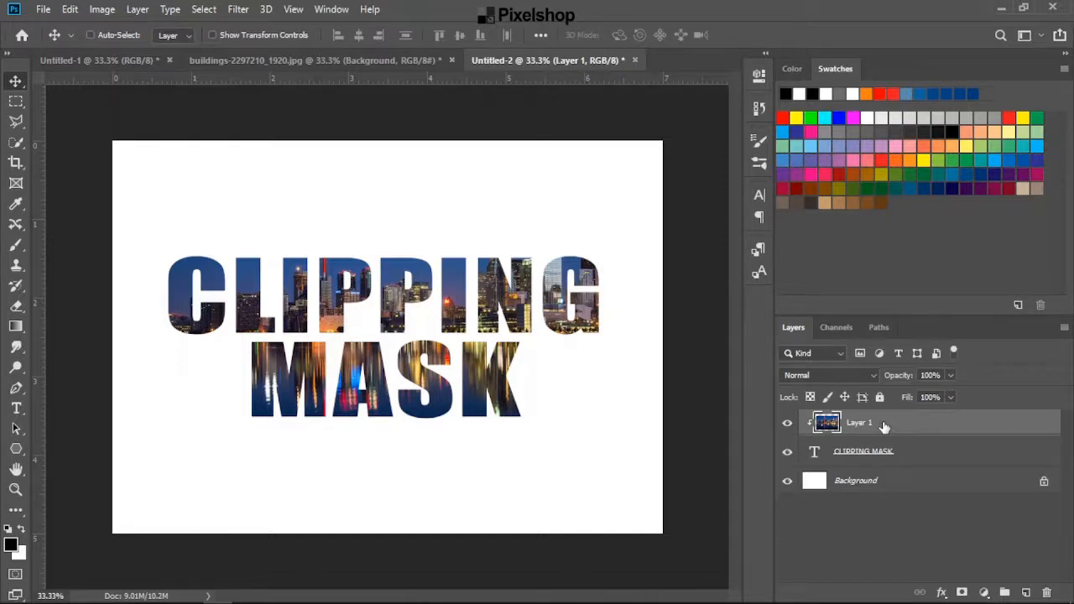
{"action": "left_click", "coordinate": [860, 436], "text": "alt"}
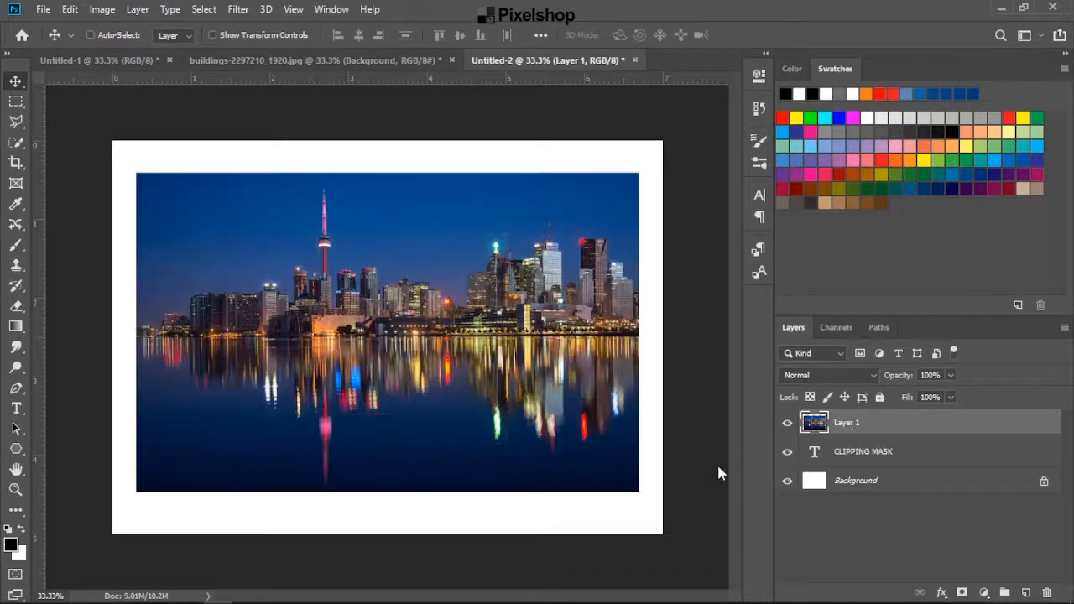
{"action": "right_click", "coordinate": [852, 427]}
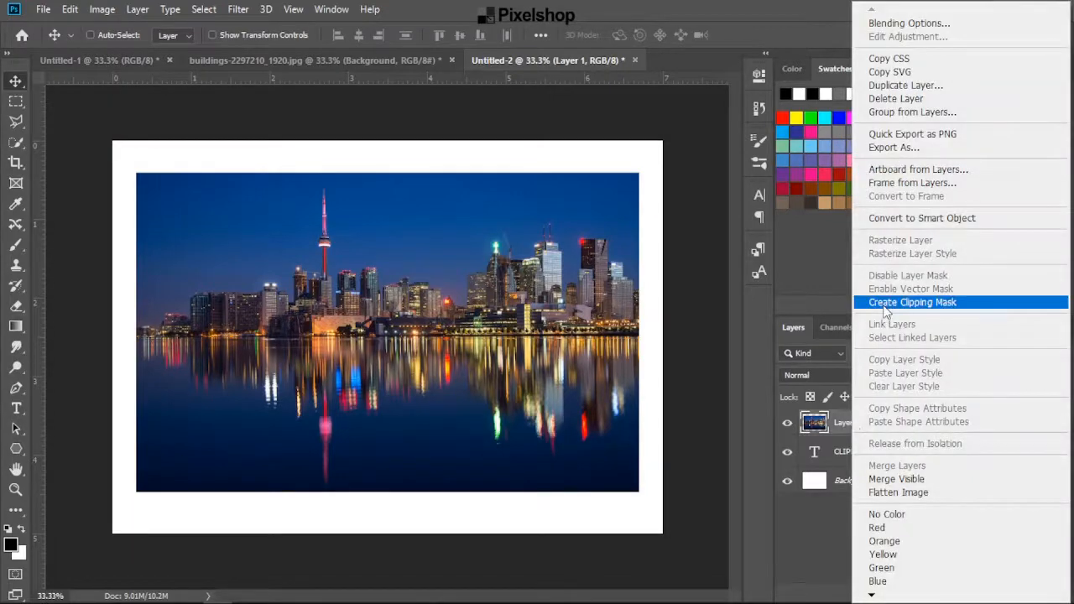
{"action": "left_click", "coordinate": [885, 304]}
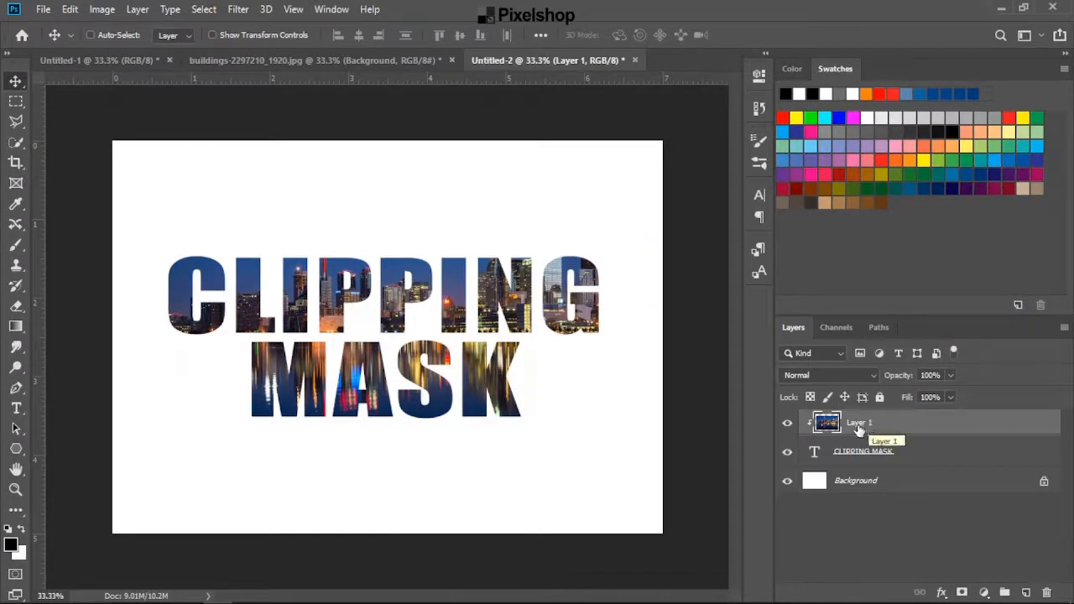
{"action": "left_click", "coordinate": [831, 438], "text": "alt"}
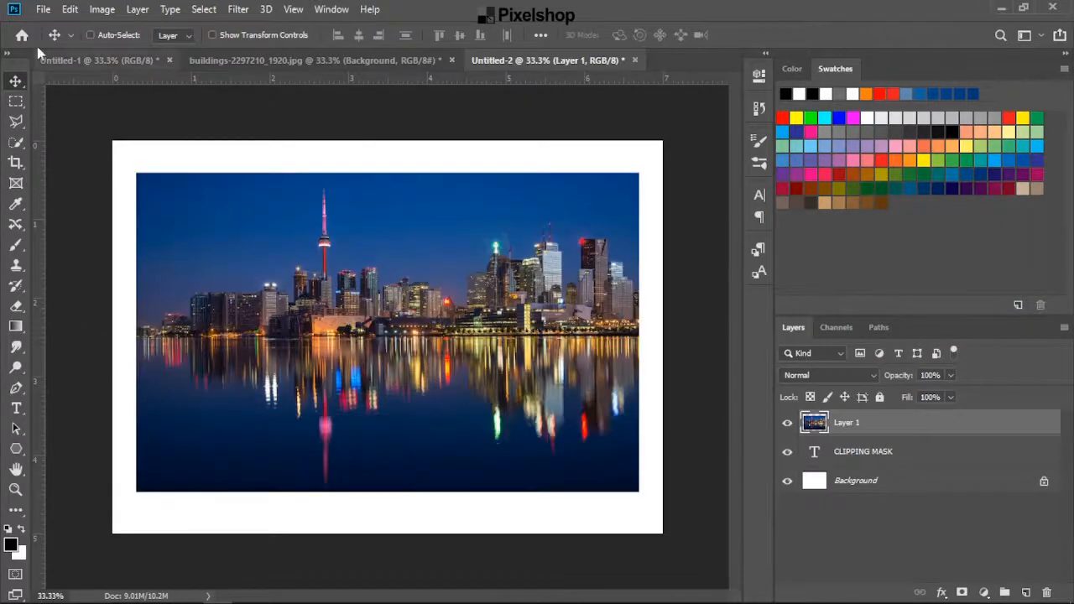
- Create a clipping mask from the skyline photo layer once more and release it from the text
{"action": "left_click", "coordinate": [138, 9]}
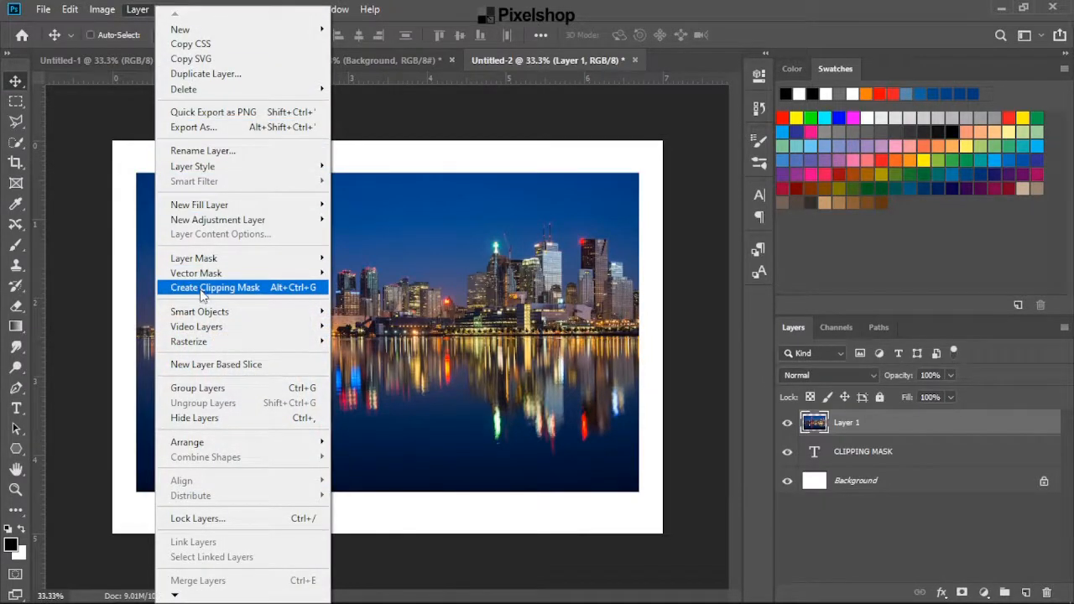
{"action": "left_click", "coordinate": [285, 298]}
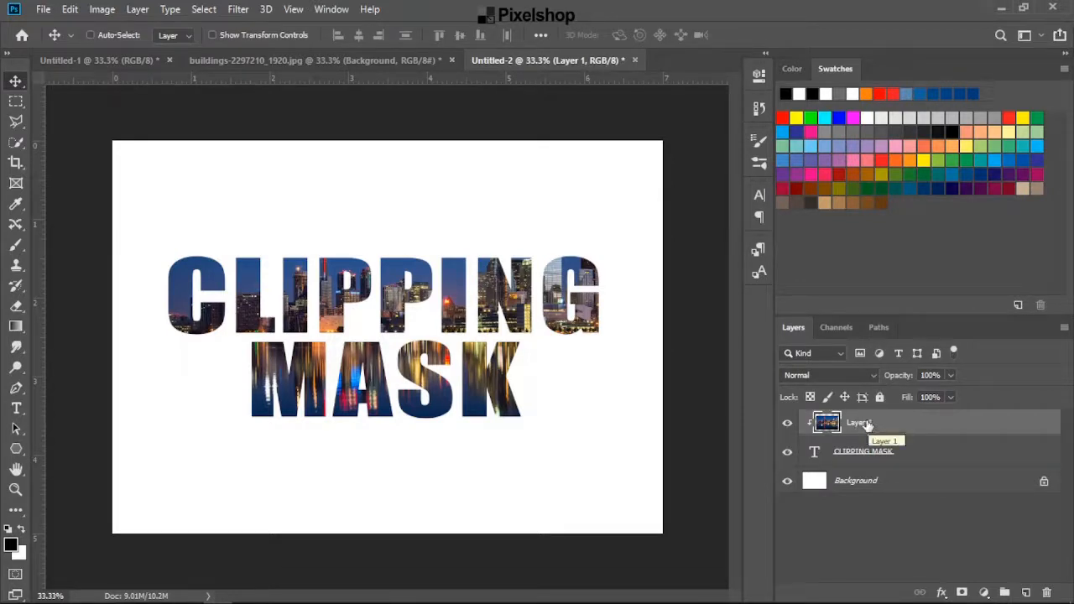
{"action": "key", "text": "ctrl+alt+g"}
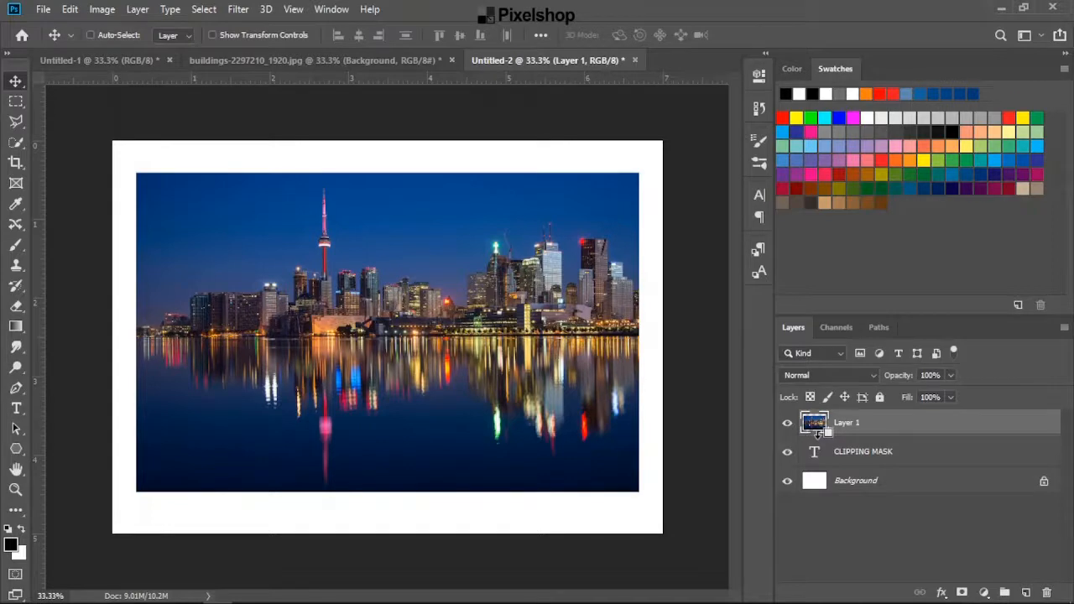
- Clip the skyline photo to the text, release it, and create the clipping mask again
{"action": "left_click", "coordinate": [820, 433], "text": "alt"}
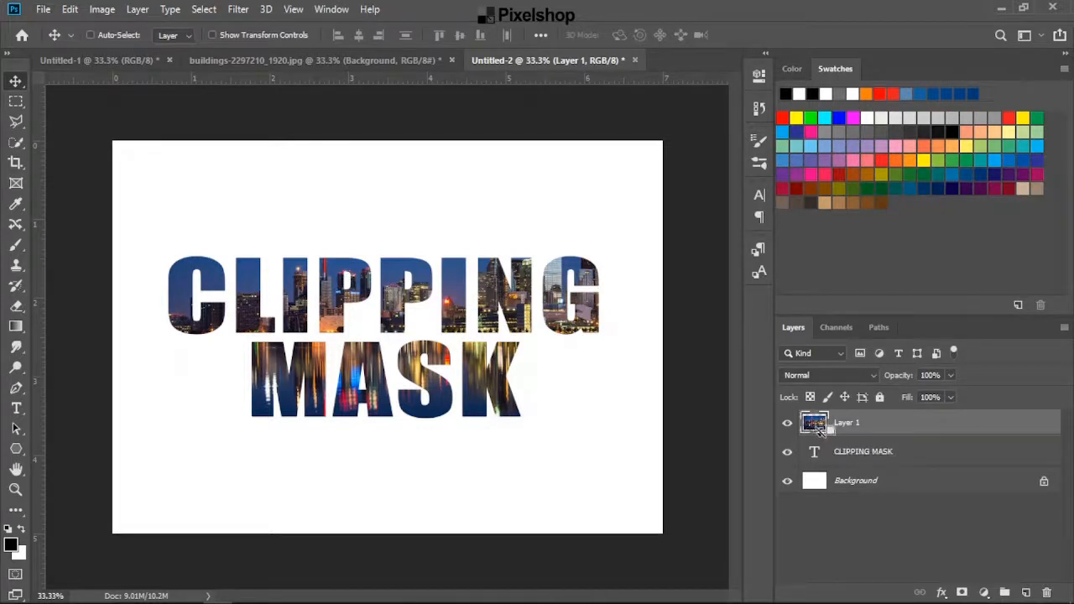
{"action": "left_click", "coordinate": [821, 429], "text": "alt"}
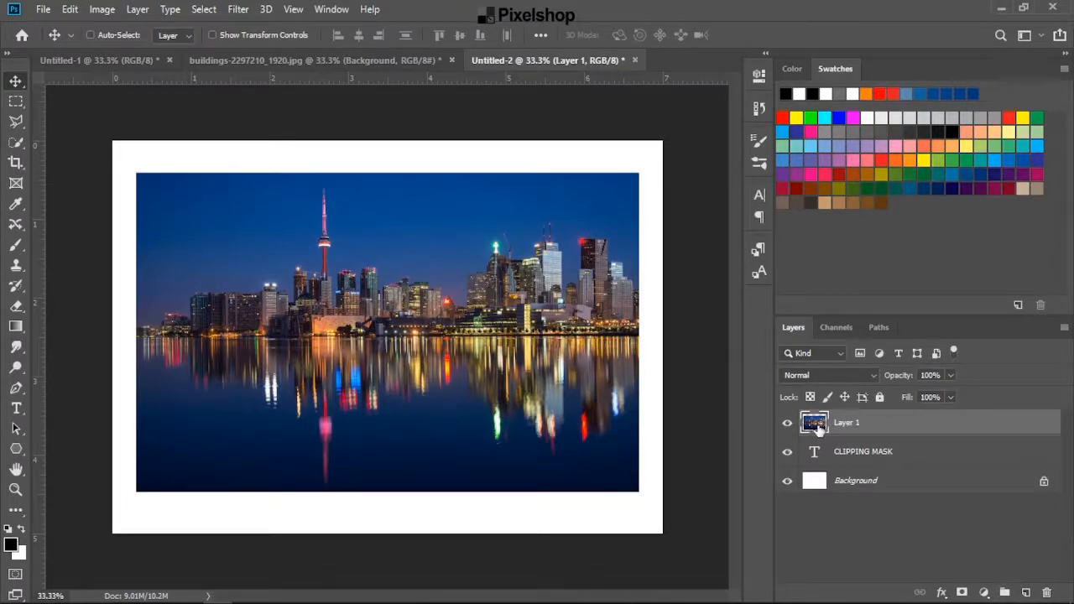
{"action": "key", "text": "ctrl+alt+g"}
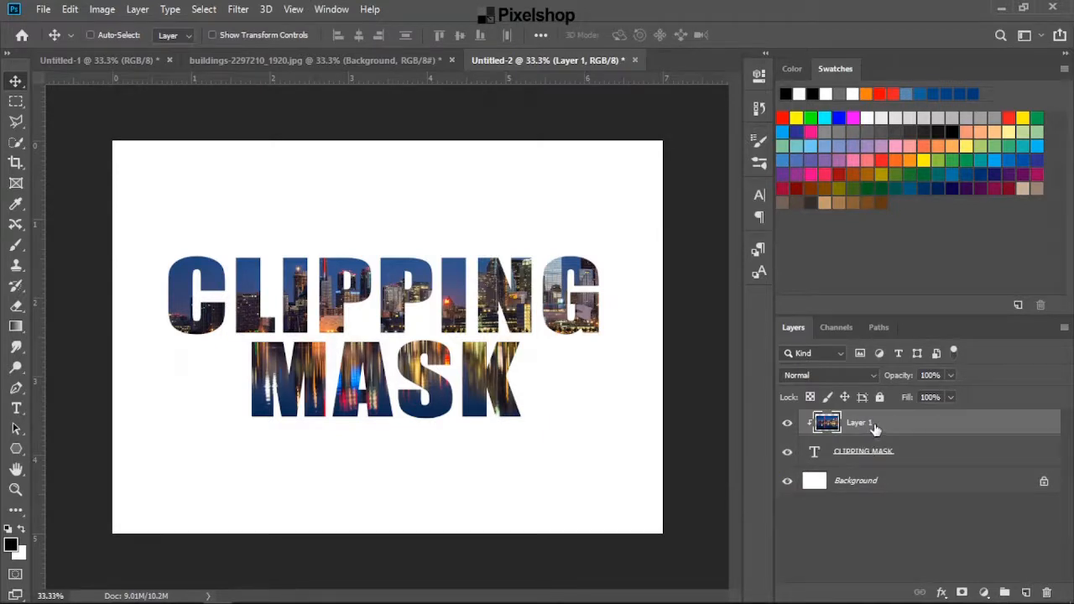
- Hide and show the CLIPPING MASK text layer, and do the same with the clipped photo layer
{"action": "left_click", "coordinate": [787, 453]}
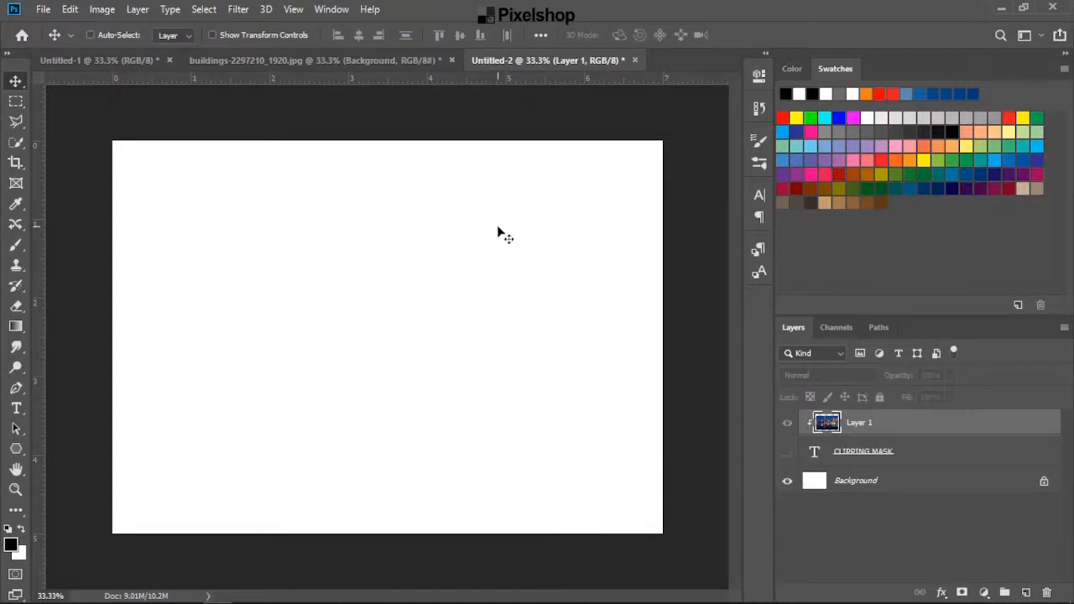
{"action": "left_click", "coordinate": [786, 455]}
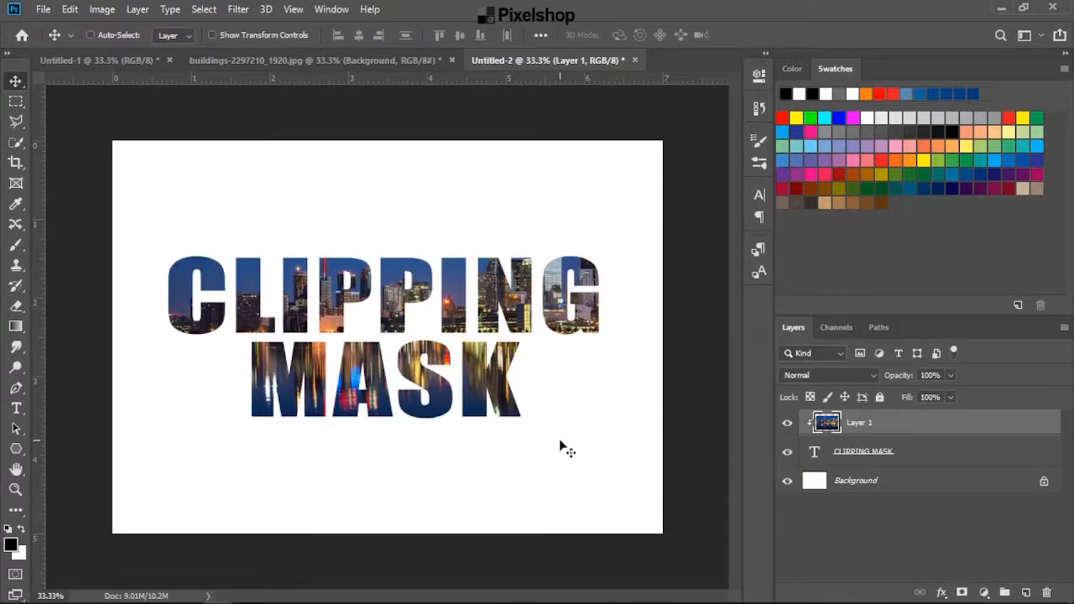
{"action": "left_click", "coordinate": [787, 431]}
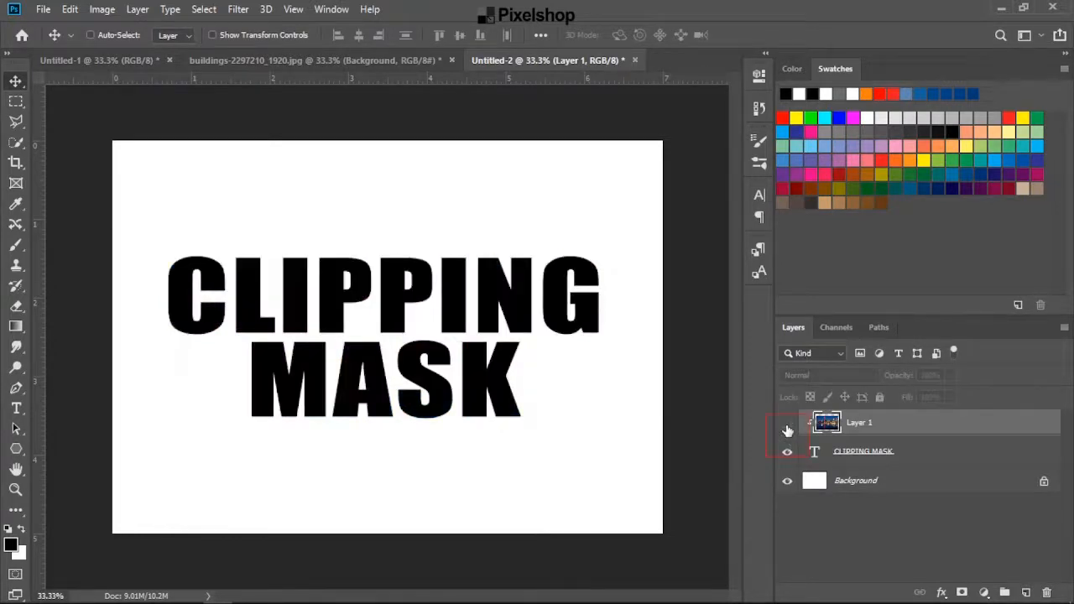
{"action": "left_click", "coordinate": [787, 429]}
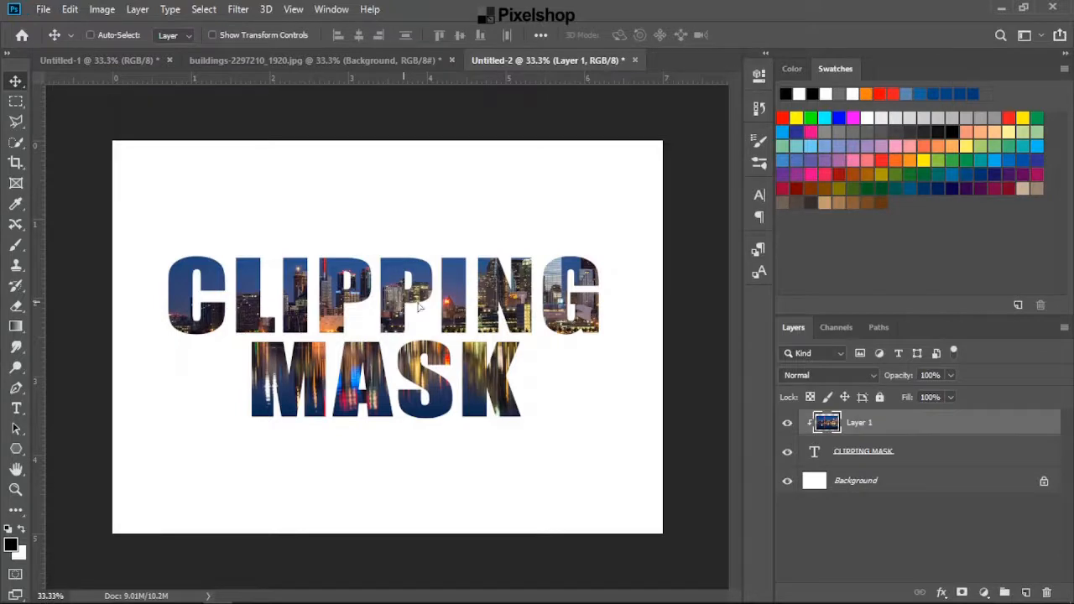
- Shift the clipped photo up and to the left inside the letters, and move the text layer slightly up and to the right
{"action": "left_click_drag", "start_coordinate": [417, 304], "coordinate": [353, 241]}
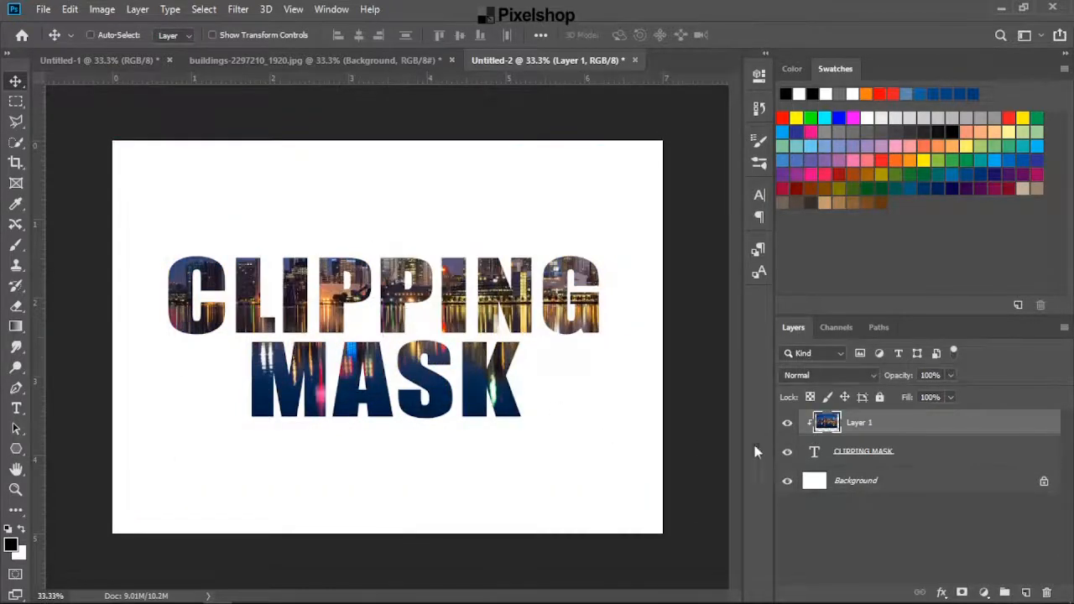
{"action": "left_click", "coordinate": [820, 454]}
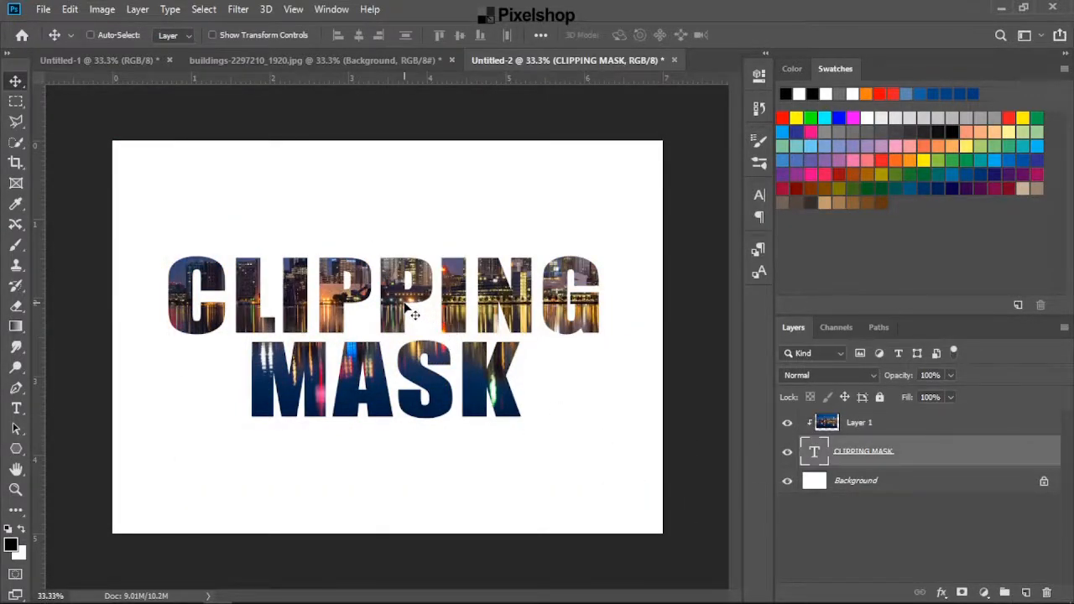
{"action": "left_click_drag", "start_coordinate": [409, 308], "coordinate": [428, 276]}
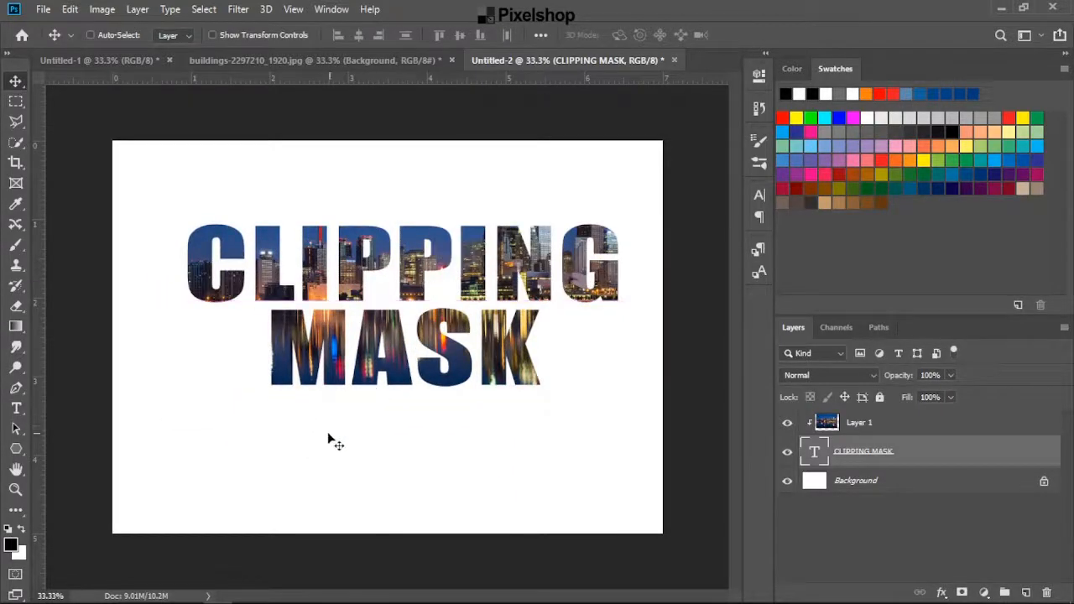
- Select both the photo layer and the text layer and move them together slightly down the canvas
{"action": "left_click", "coordinate": [865, 426]}
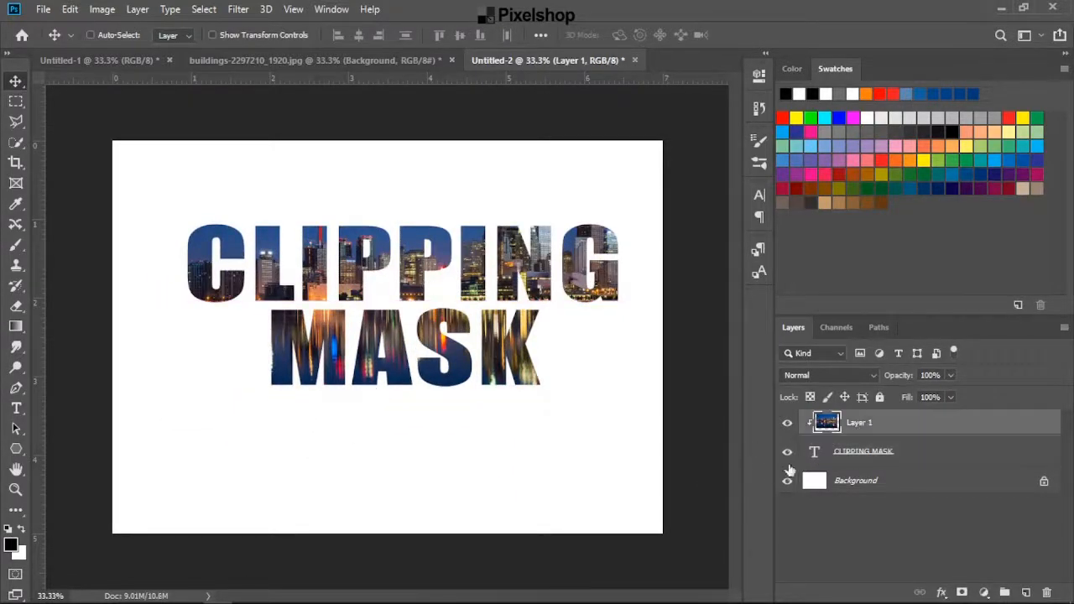
{"action": "left_click", "coordinate": [862, 454], "text": "shift"}
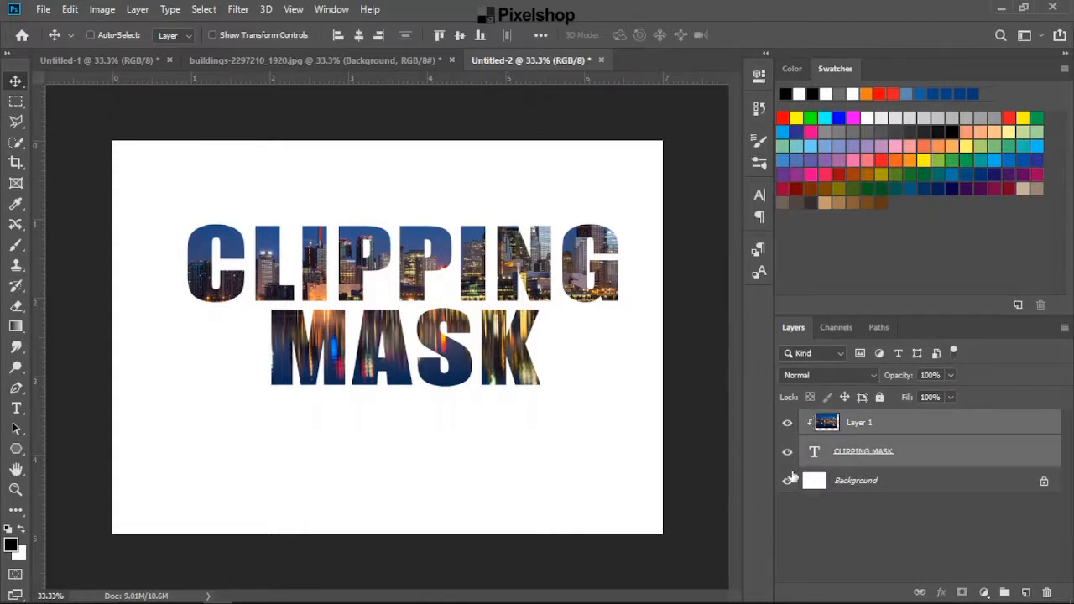
{"action": "left_click_drag", "start_coordinate": [392, 353], "coordinate": [382, 390]}
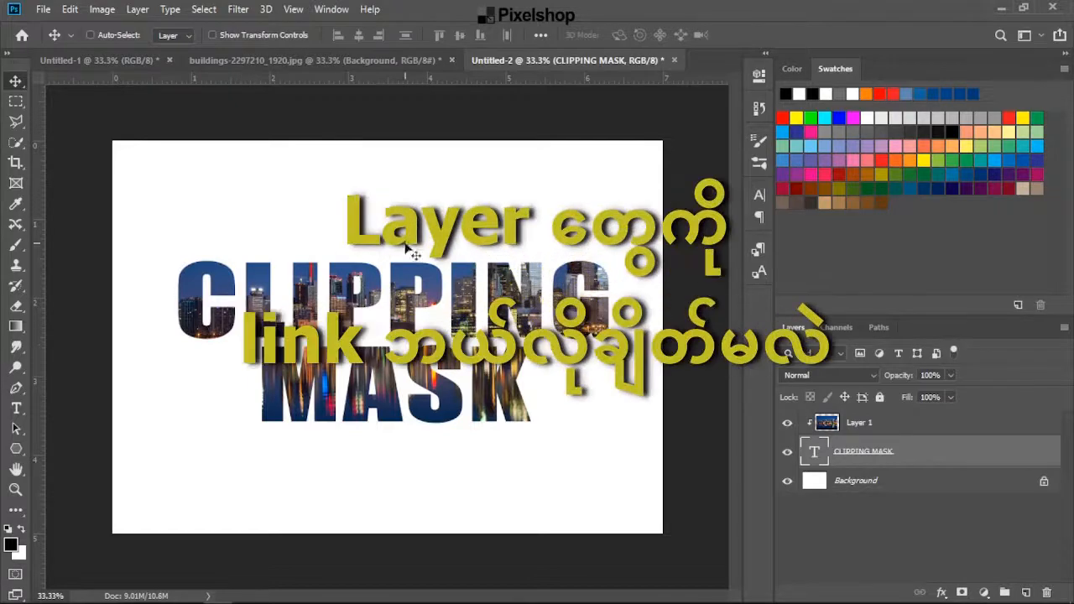
{"action": "key", "text": "ctrl+t"}
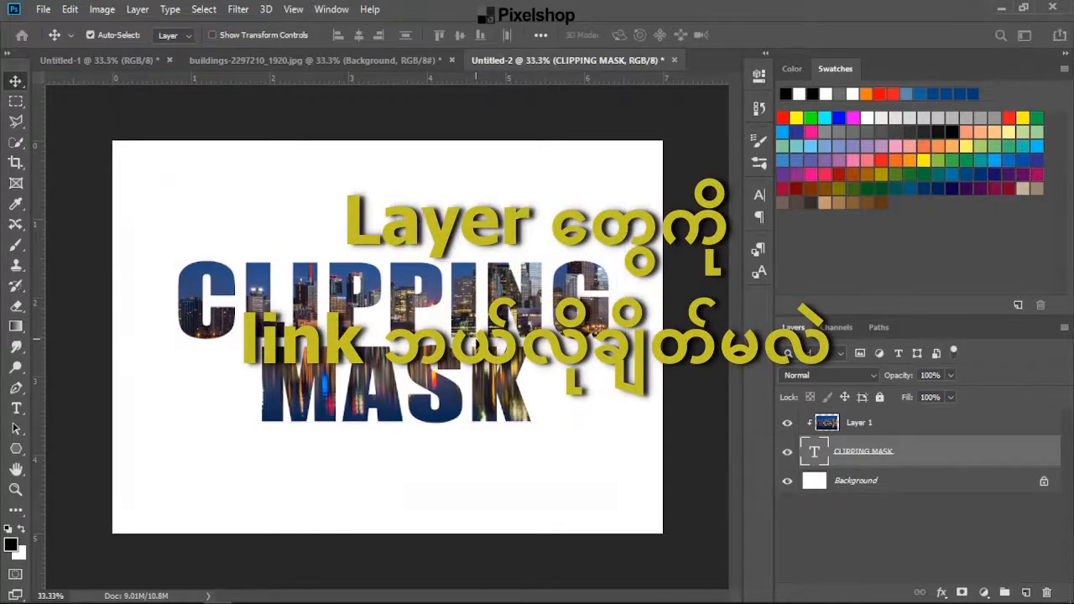
{"action": "key", "text": "ctrl+z"}
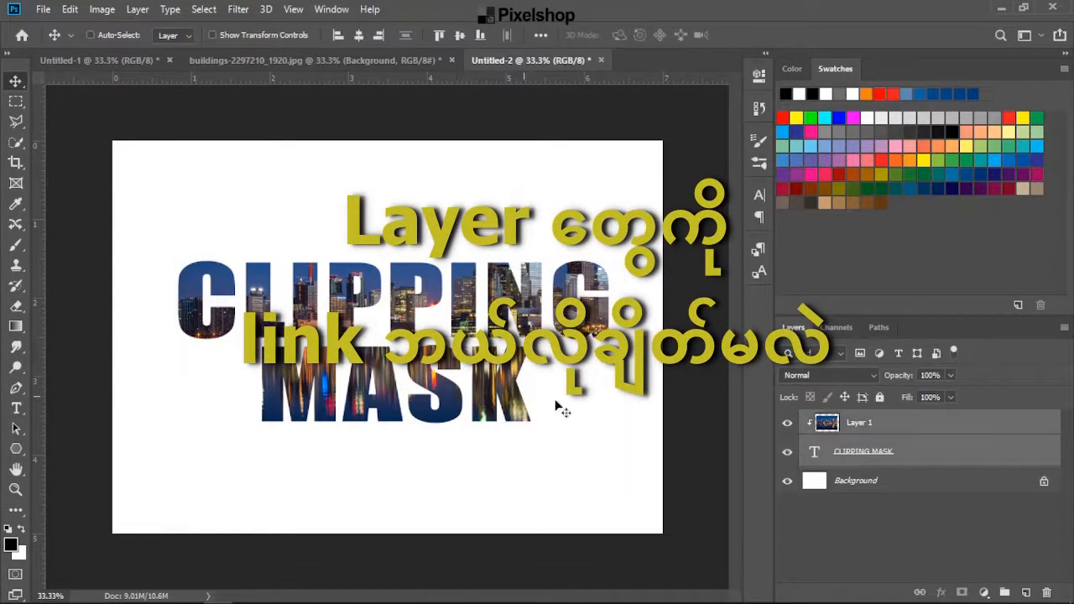
{"action": "left_click", "coordinate": [844, 455]}
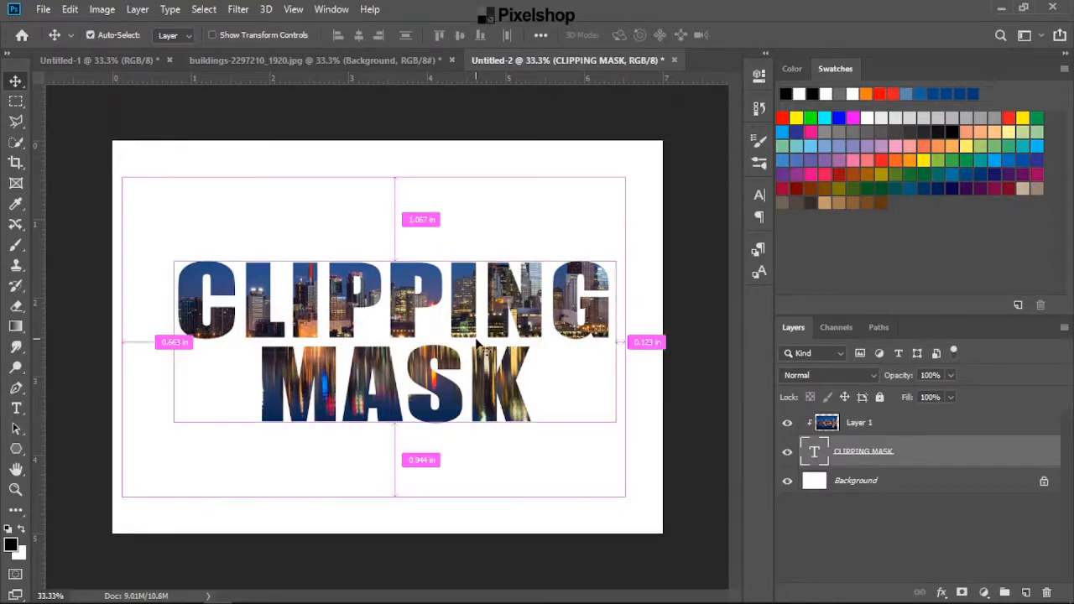
{"action": "key", "text": "ctrl+t"}
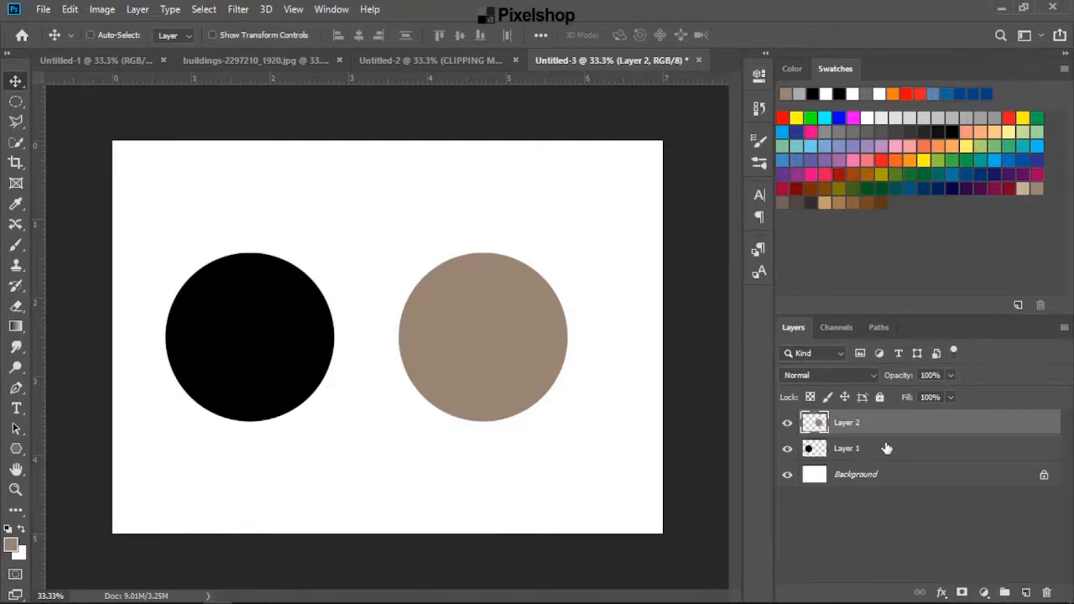
- Move the black circle slightly to the right, and shift both circle layers to the right together
{"action": "left_click", "coordinate": [886, 448]}
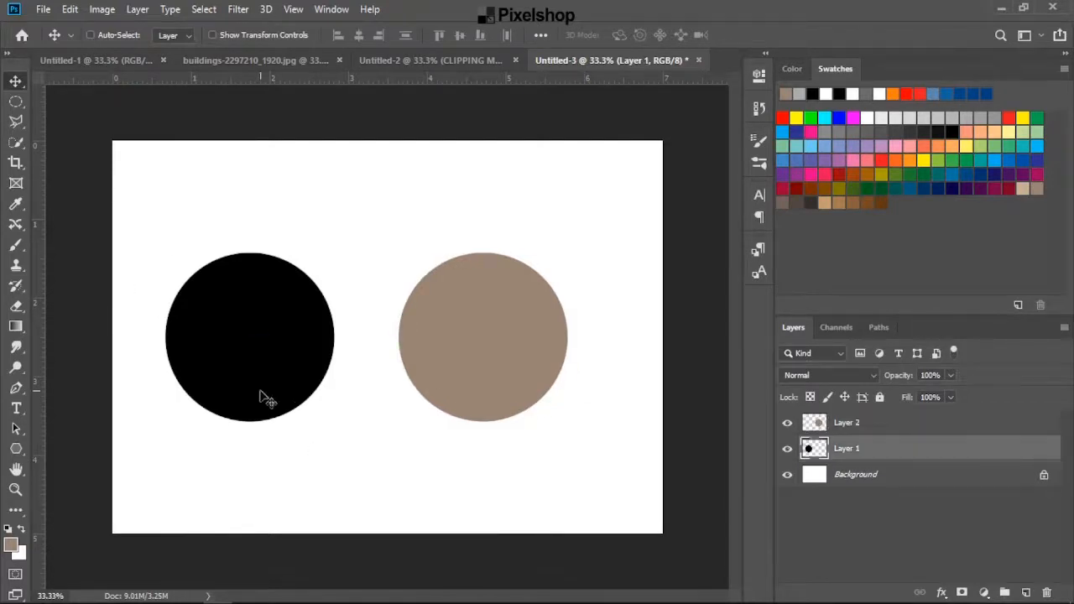
{"action": "left_click_drag", "start_coordinate": [249, 336], "coordinate": [273, 341]}
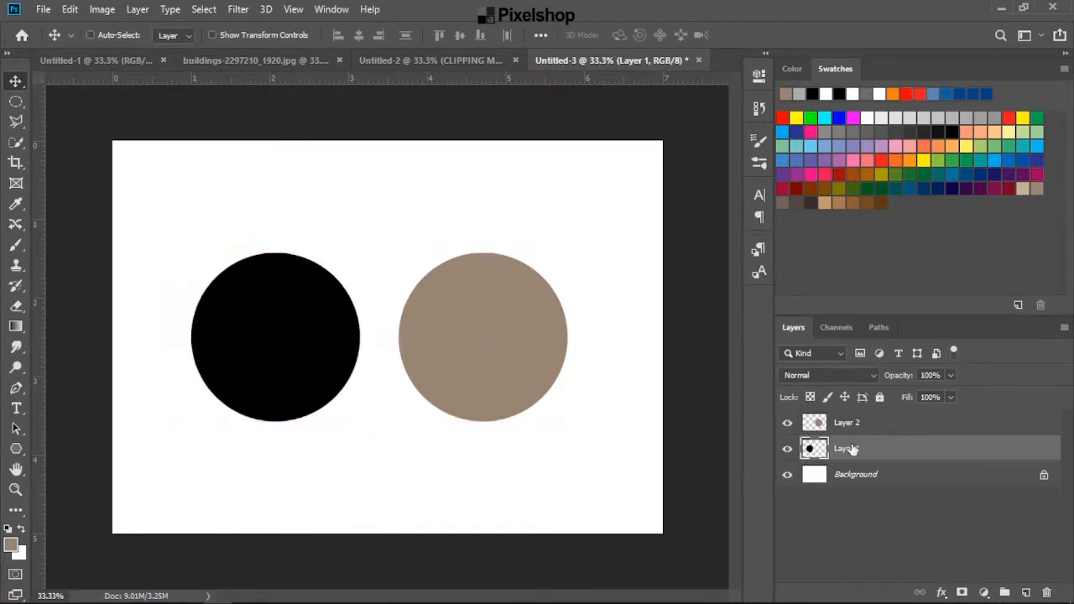
{"action": "left_click", "coordinate": [882, 424], "text": "shift"}
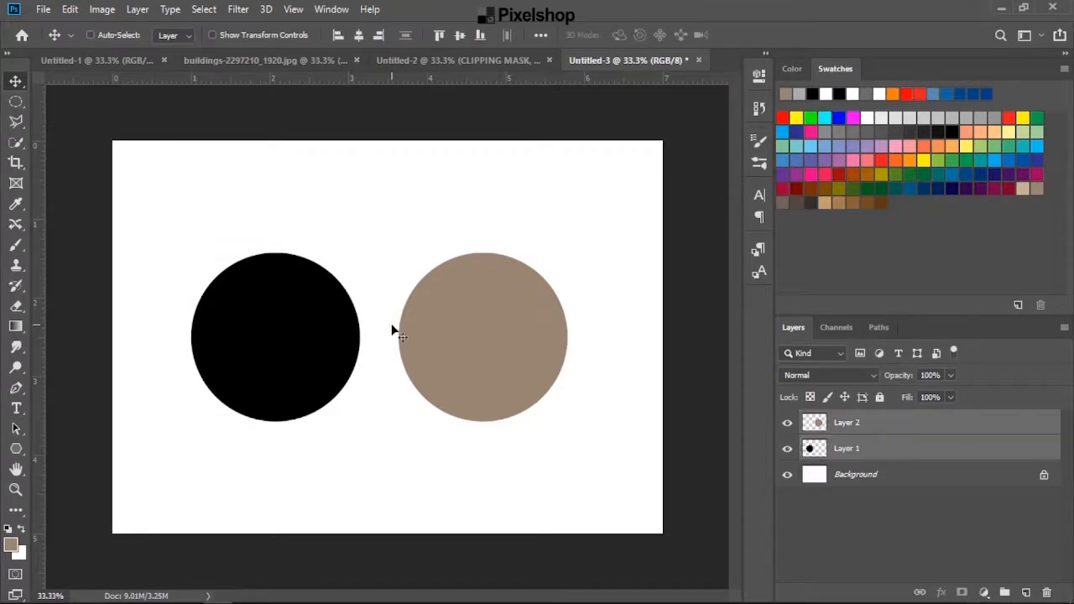
{"action": "mouse_move", "coordinate": [510, 358]}
{"action": "left_mouse_down"}
{"action": "mouse_move", "coordinate": [485, 355]}
{"action": "mouse_move", "coordinate": [541, 311]}
{"action": "mouse_move", "coordinate": [515, 358]}
{"action": "left_mouse_up"}
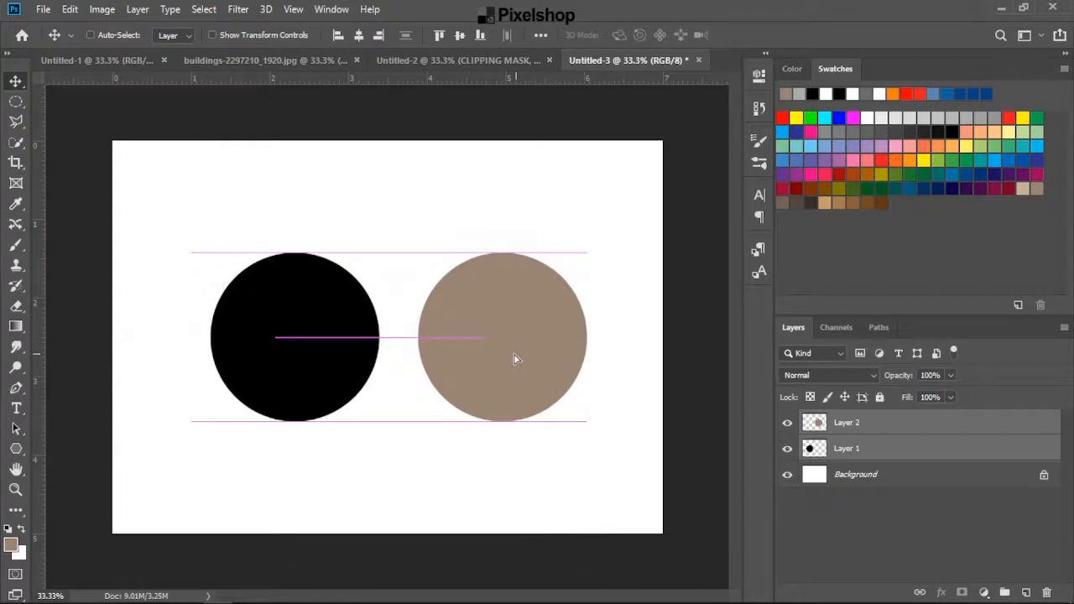
{"action": "left_click", "coordinate": [869, 515]}
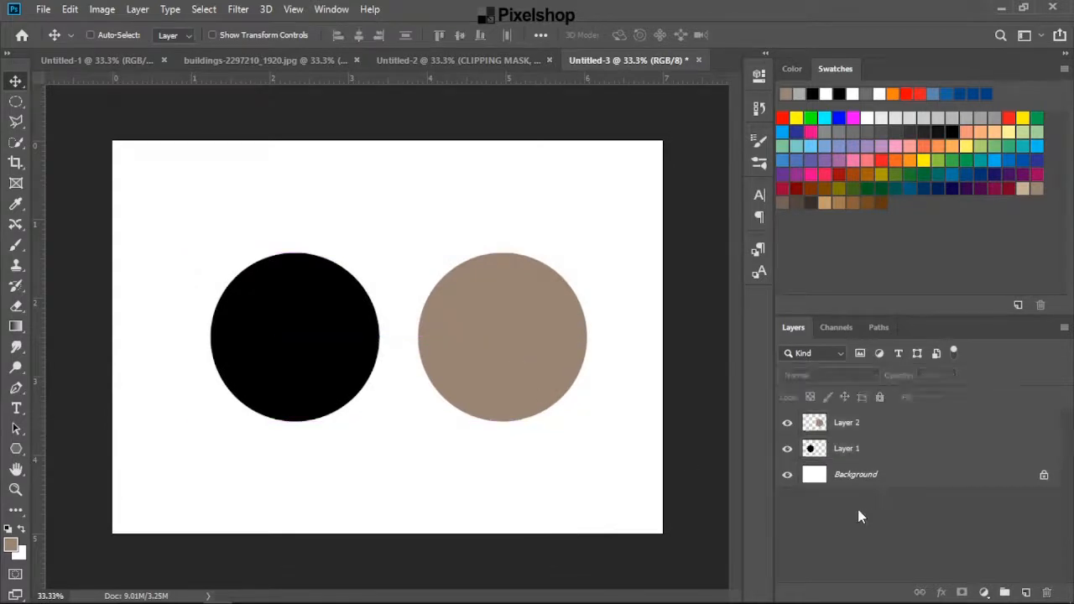
- Link Layer 1 and Layer 2, which hold the two circles, and deselect them
{"action": "left_click", "coordinate": [849, 449]}
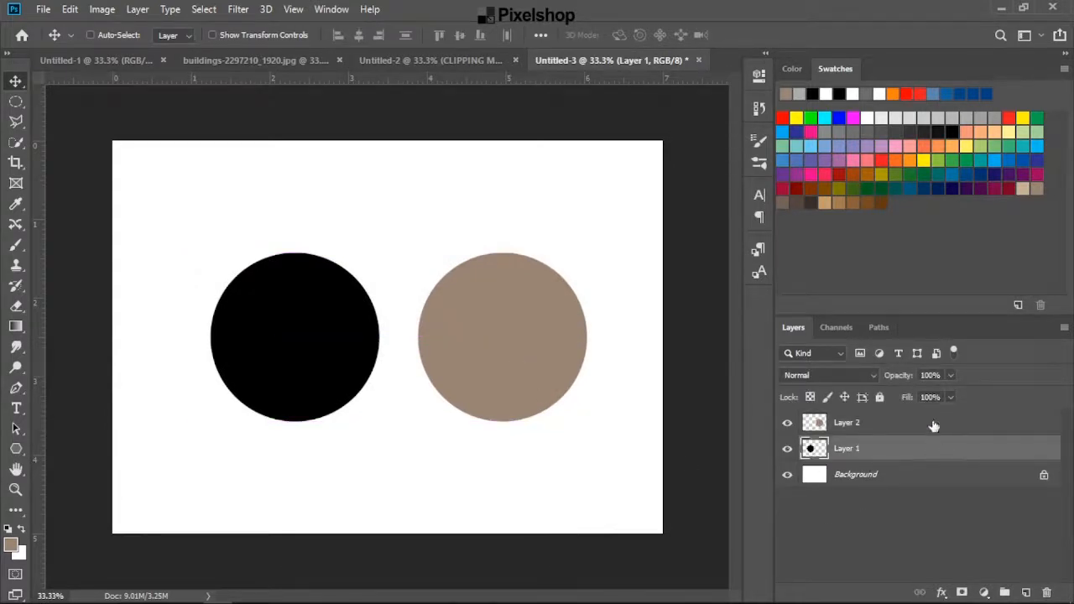
{"action": "left_click", "coordinate": [882, 428], "text": "shift"}
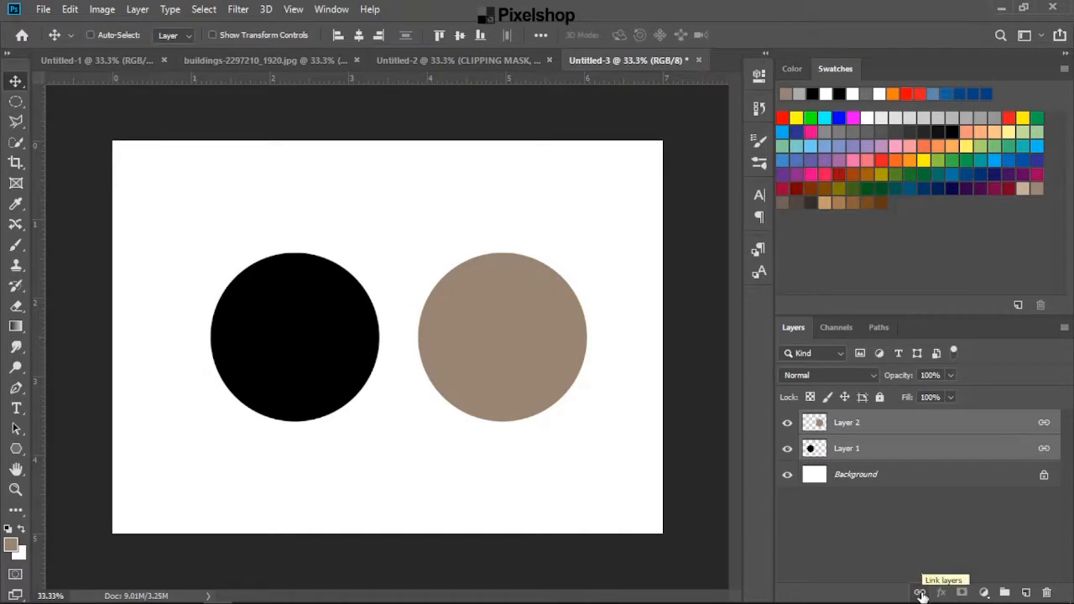
{"action": "left_click", "coordinate": [913, 528]}
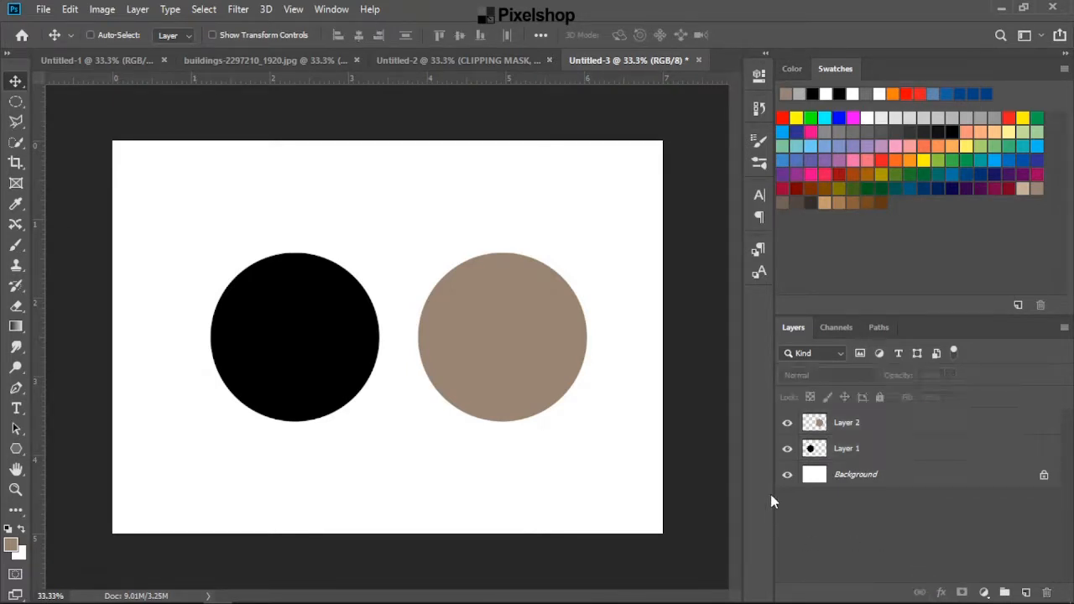
- Select the linked circle layers one at a time and move both circles slightly left and down through Layer 2
{"action": "left_click", "coordinate": [873, 453]}
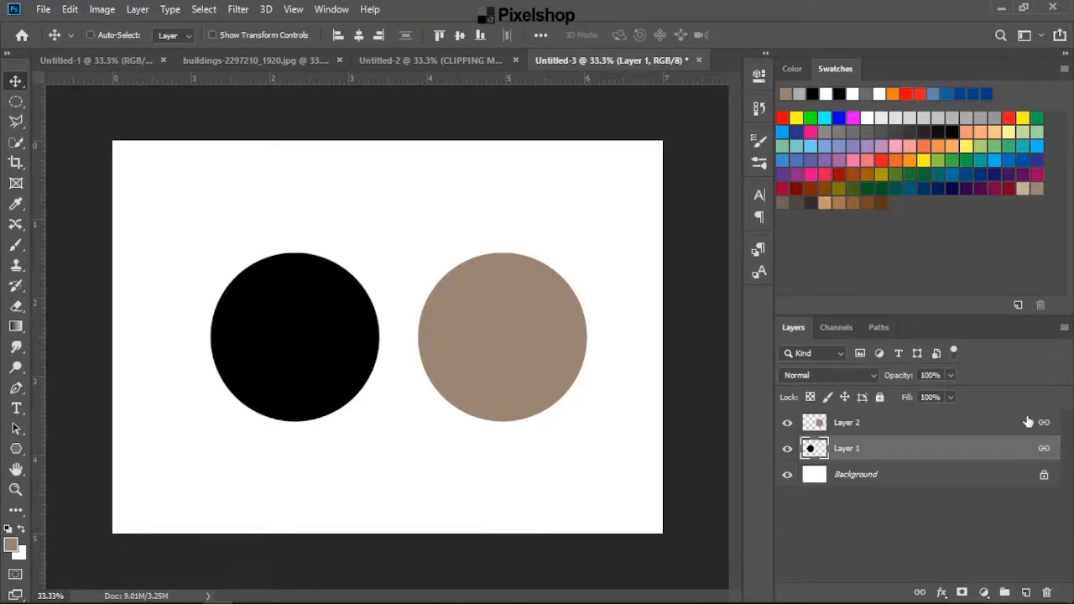
{"action": "left_click", "coordinate": [942, 430]}
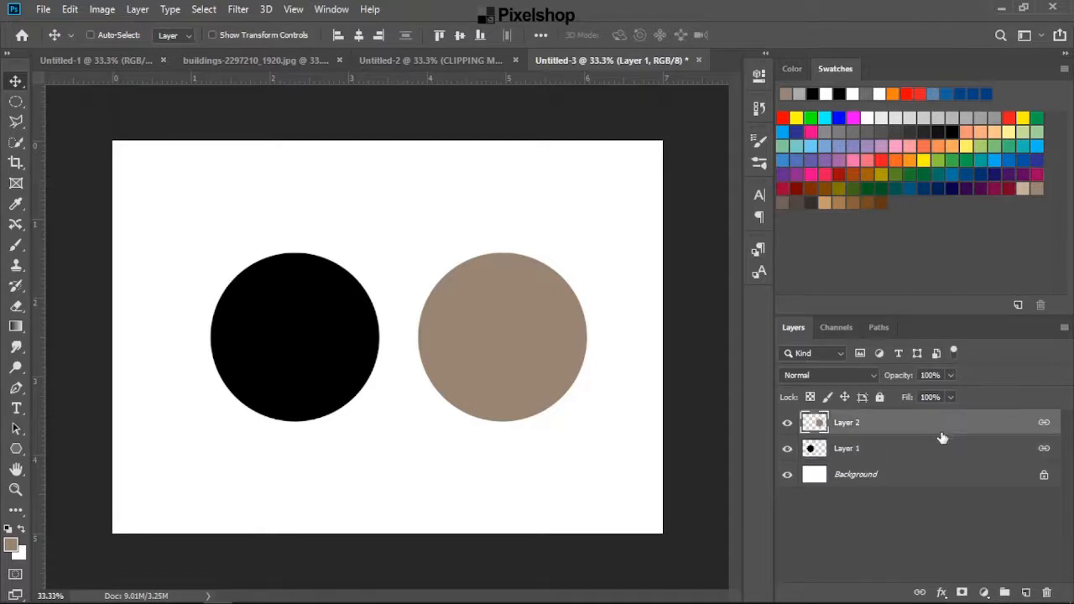
{"action": "left_click", "coordinate": [939, 459]}
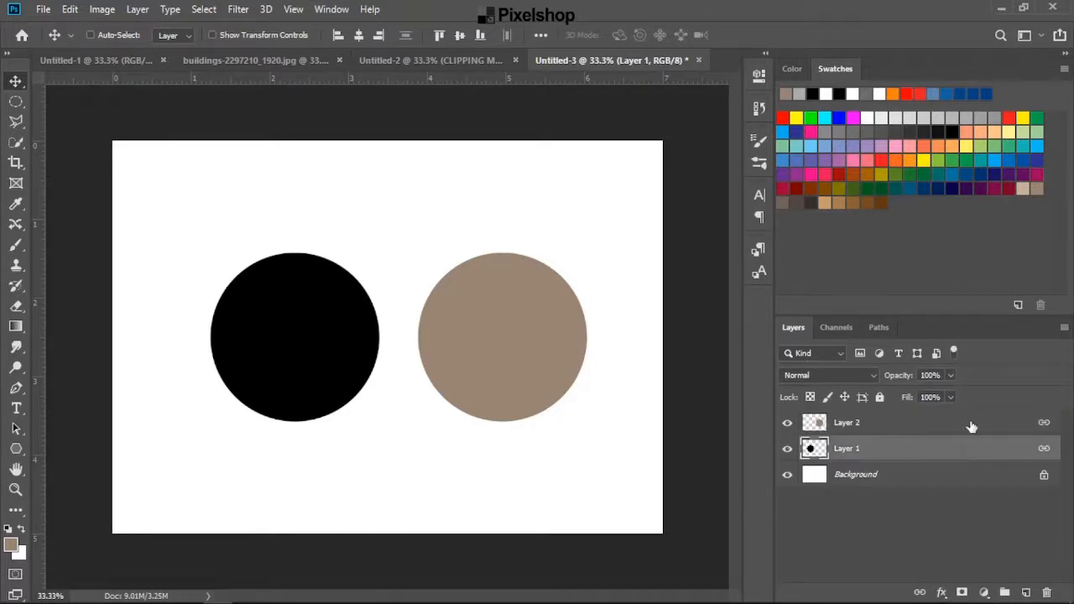
{"action": "left_click", "coordinate": [972, 427]}
{"action": "left_click", "coordinate": [963, 450]}
{"action": "key", "text": "ctrl+z"}
{"action": "left_click", "coordinate": [852, 428]}
{"action": "left_click_drag", "start_coordinate": [537, 369], "coordinate": [470, 365]}
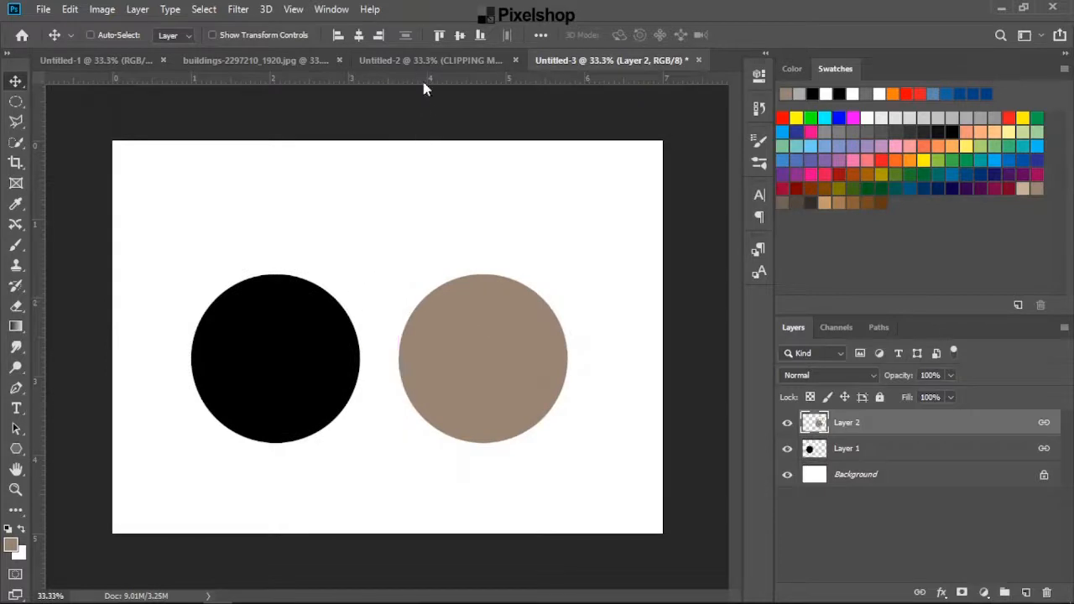
- Switch to the Untitled-2 document and move the CLIPPING MASK text slightly up and to the right
{"action": "left_click", "coordinate": [444, 62]}
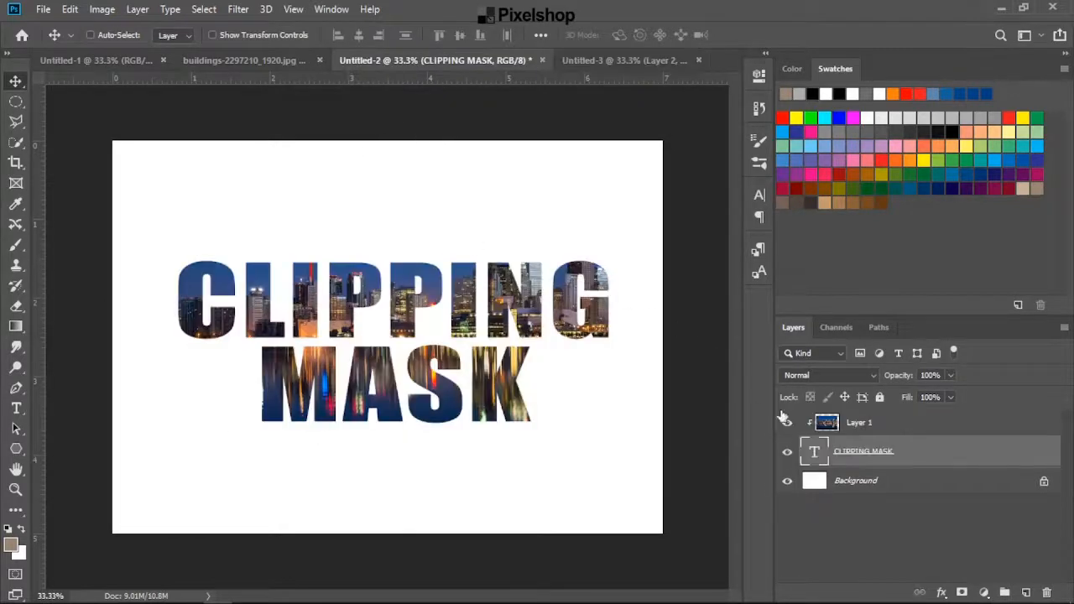
{"action": "mouse_move", "coordinate": [460, 301]}
{"action": "left_mouse_down"}
{"action": "mouse_move", "coordinate": [385, 303]}
{"action": "mouse_move", "coordinate": [474, 251]}
{"action": "mouse_move", "coordinate": [454, 294]}
{"action": "left_mouse_up"}
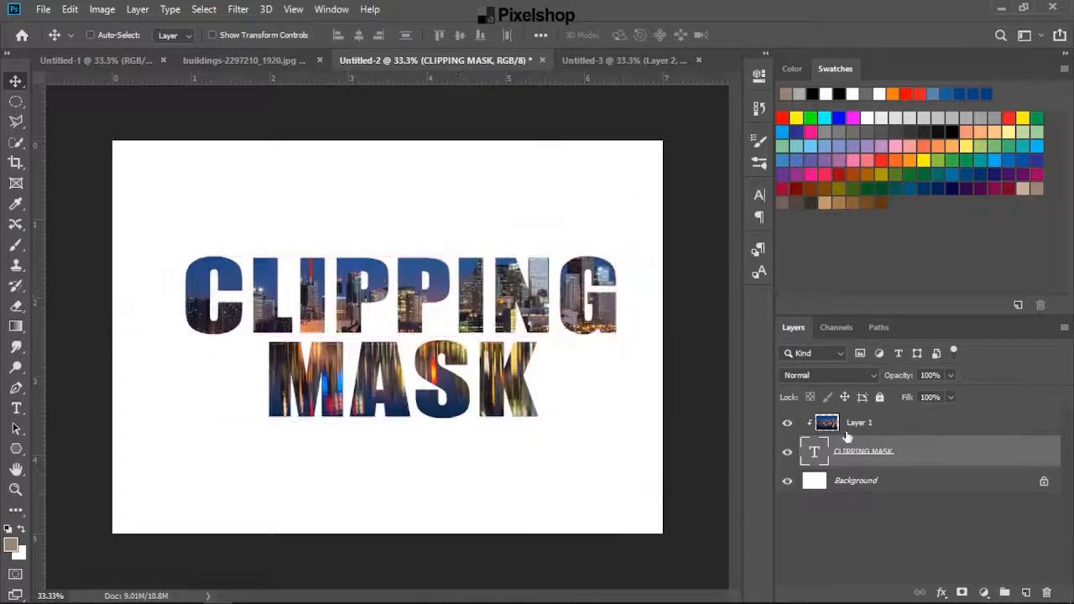
- Link the photo layer with the text layer and move the linked pair down and left, and back up and right
{"action": "left_click", "coordinate": [882, 428], "text": "shift"}
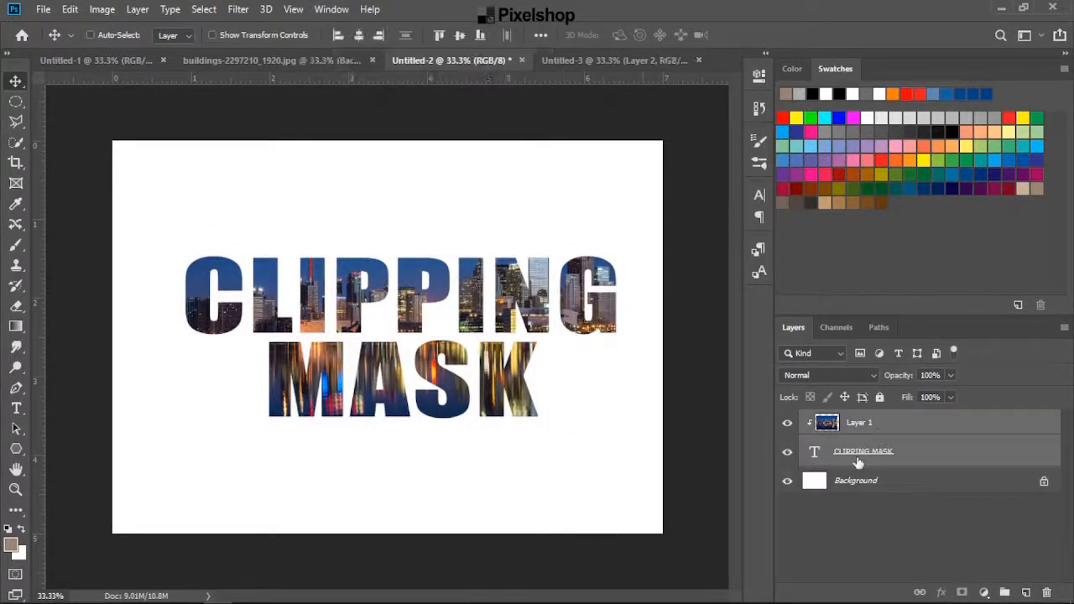
{"action": "left_click", "coordinate": [920, 592]}
{"action": "left_click_drag", "start_coordinate": [468, 278], "coordinate": [434, 301]}
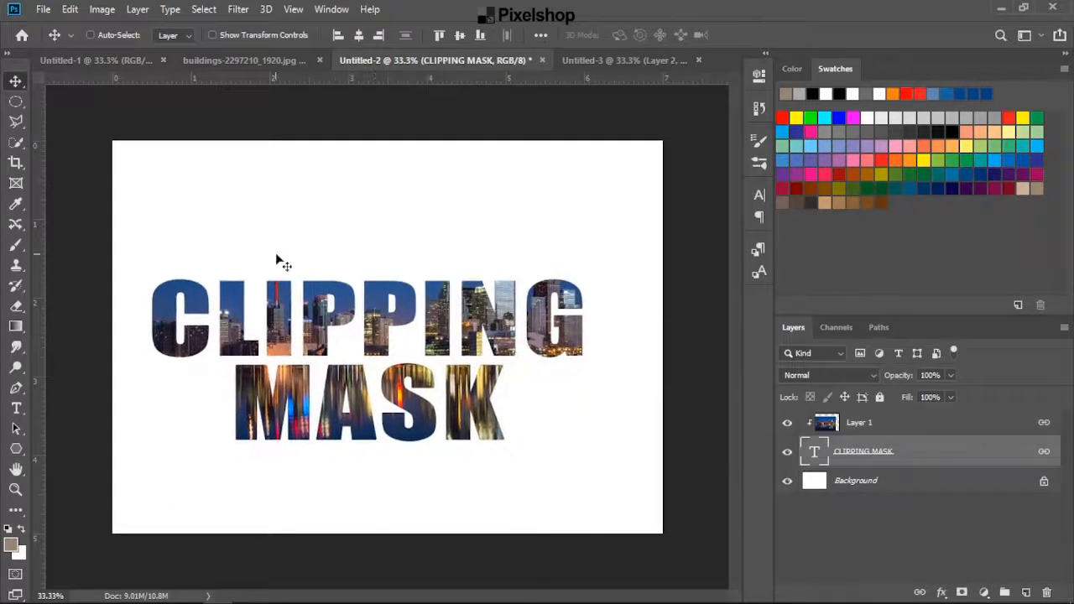
{"action": "left_click_drag", "start_coordinate": [395, 333], "coordinate": [414, 312]}
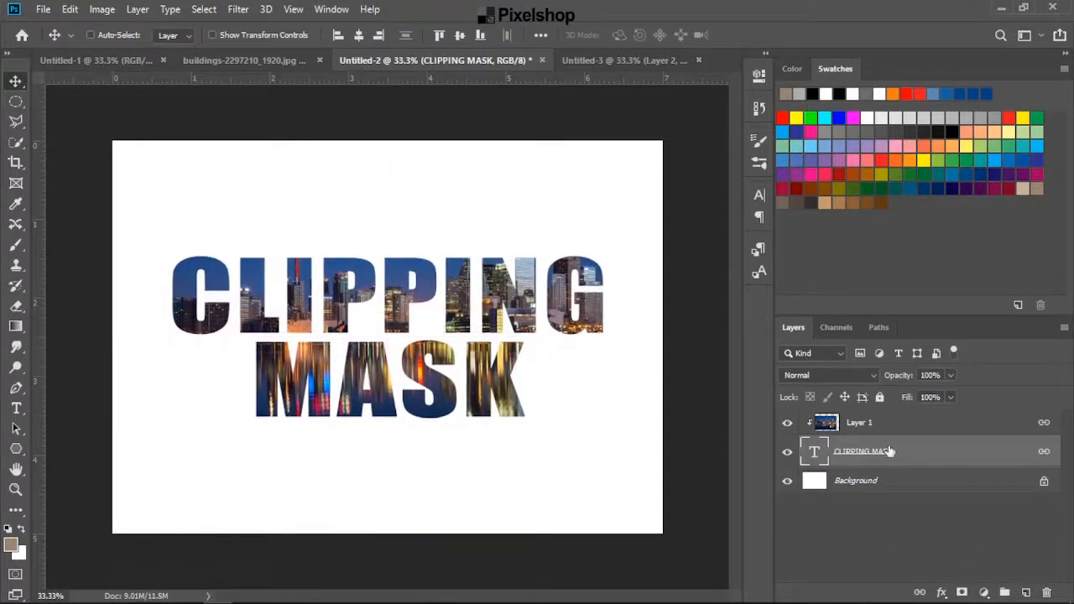
- Unlink the text layer from the photo and shift the text slightly to the left on its own
{"action": "left_click", "coordinate": [919, 591]}
{"action": "left_click_drag", "start_coordinate": [483, 336], "coordinate": [479, 336]}
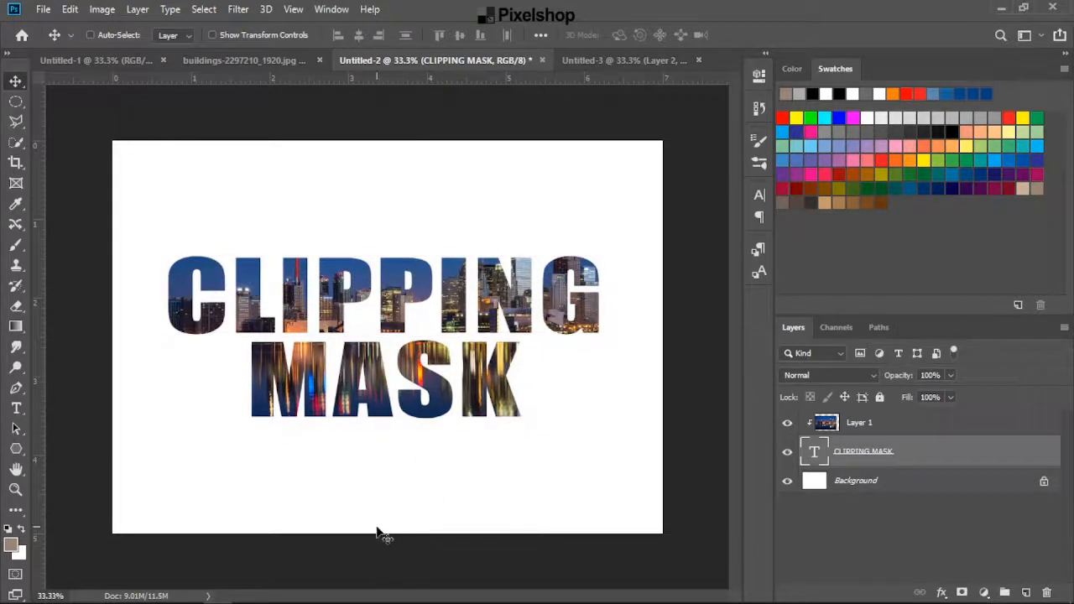
- Scale the clipped photo layer down to 86.22% and position it so it covers the whole width of the text
{"action": "key", "text": "alt+bracketright"}
{"action": "key", "text": "ctrl+t"}
{"action": "left_click_drag", "start_coordinate": [110, 175], "coordinate": [157, 221]}
{"action": "mouse_move", "coordinate": [316, 329]}
{"action": "left_mouse_down"}
{"action": "mouse_move", "coordinate": [329, 340]}
{"action": "mouse_move", "coordinate": [332, 324]}
{"action": "left_mouse_up"}
{"action": "left_click_drag", "start_coordinate": [561, 332], "coordinate": [608, 331]}
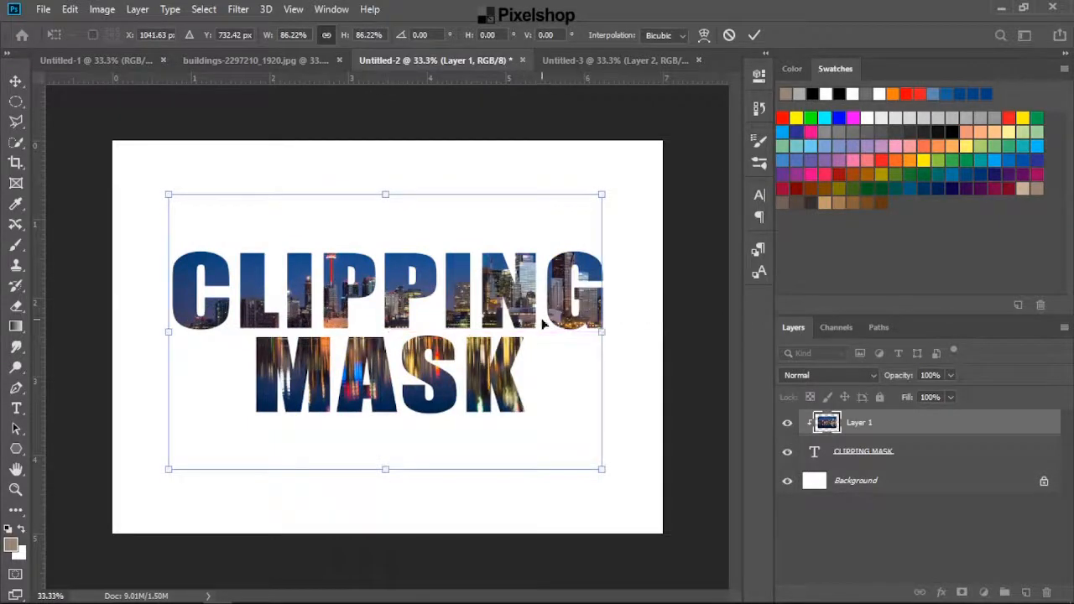
{"action": "left_click", "coordinate": [755, 35]}
- Add a black 6 px Stroke effect positioned inside to the CLIPPING MASK text layer
{"action": "left_click", "coordinate": [865, 452]}
{"action": "left_click", "coordinate": [942, 593]}
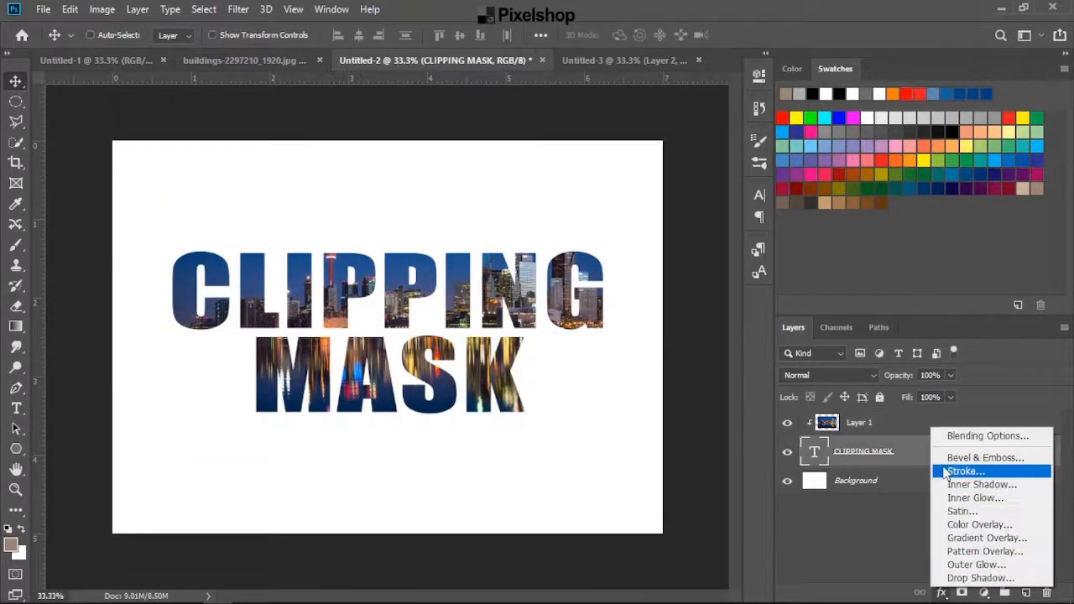
{"action": "left_click", "coordinate": [894, 472]}
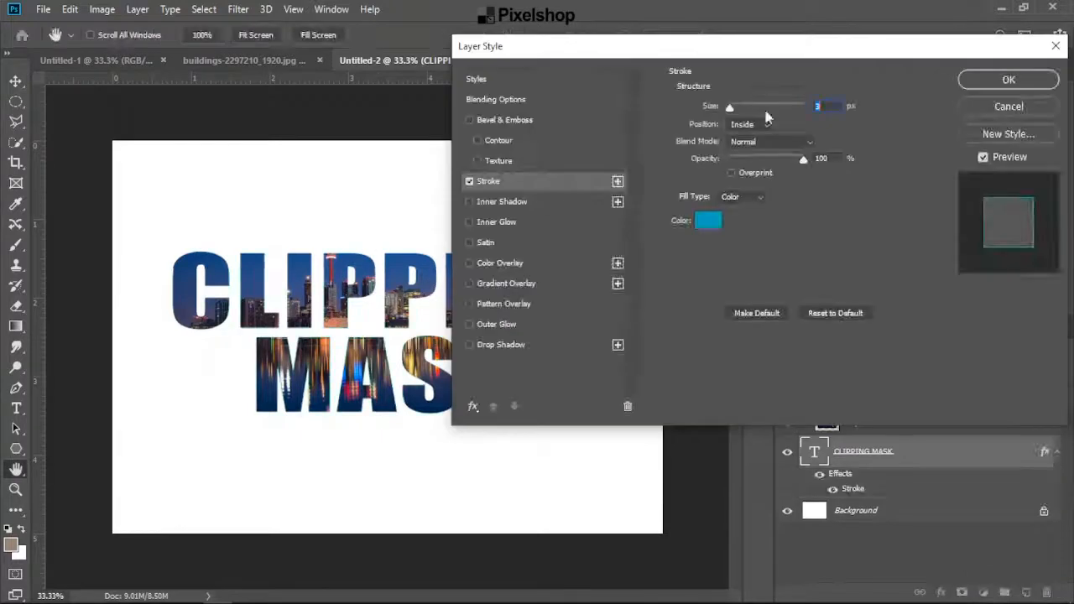
{"action": "left_click", "coordinate": [708, 220]}
{"action": "left_click", "coordinate": [663, 346]}
{"action": "left_click", "coordinate": [1000, 144]}
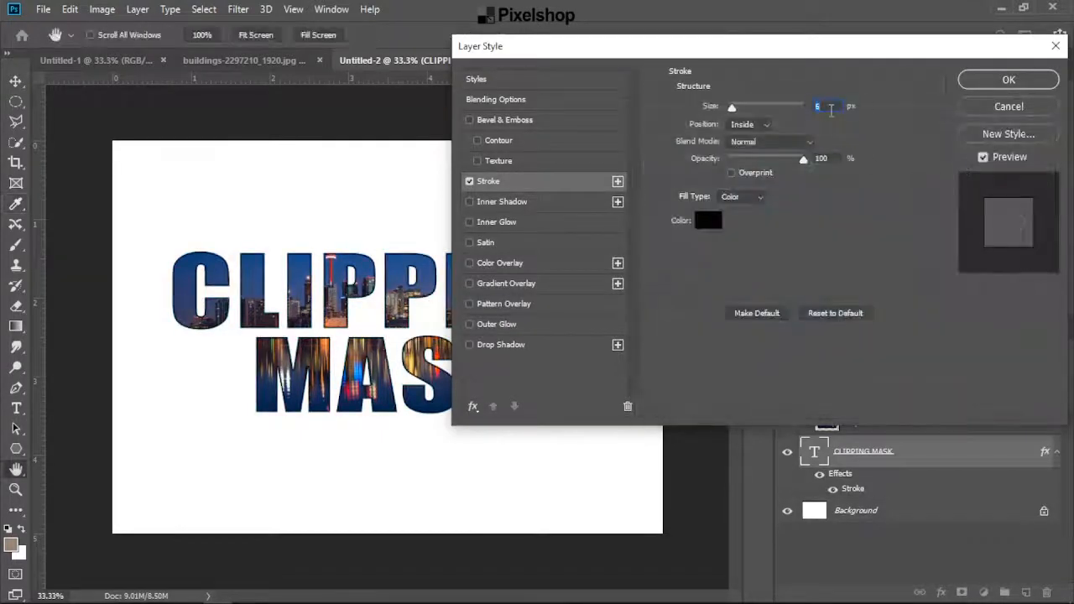